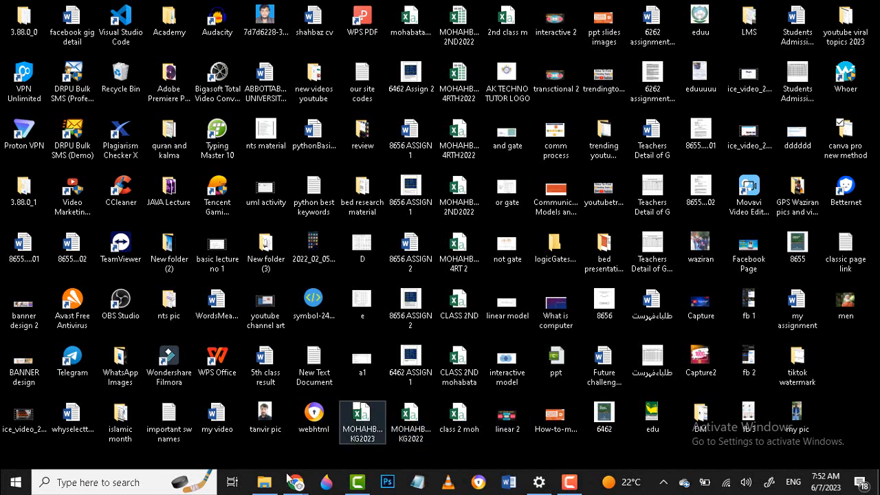
# - Switch to the Chrome window with the life hacks article and search Google Images for "60 year old man"
pyautogui.moveTo(295, 485)
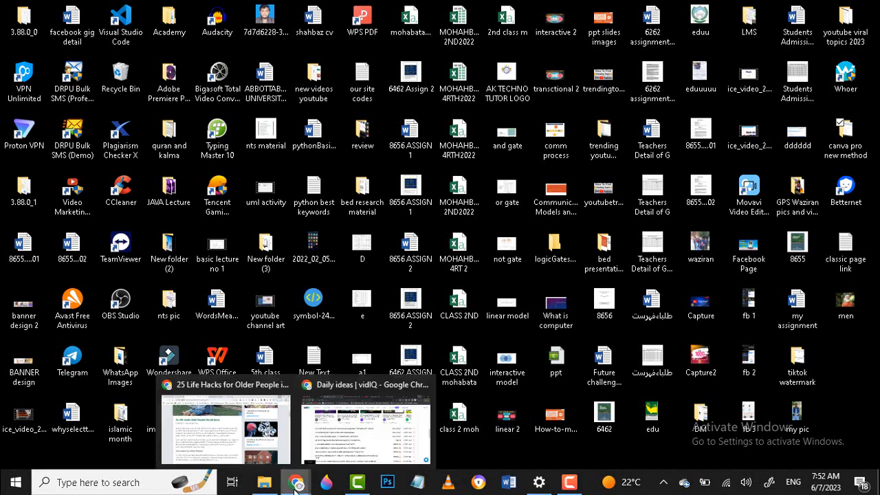
pyautogui.click(253, 440)
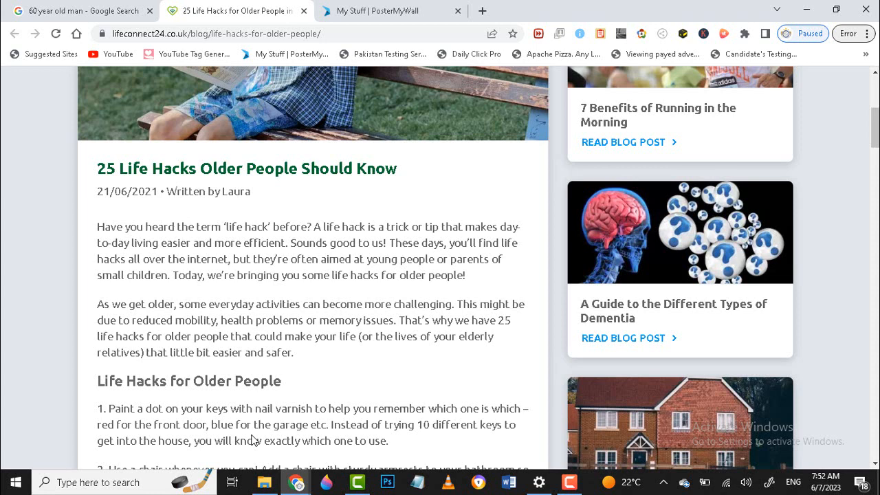
pyautogui.click(86, 11)
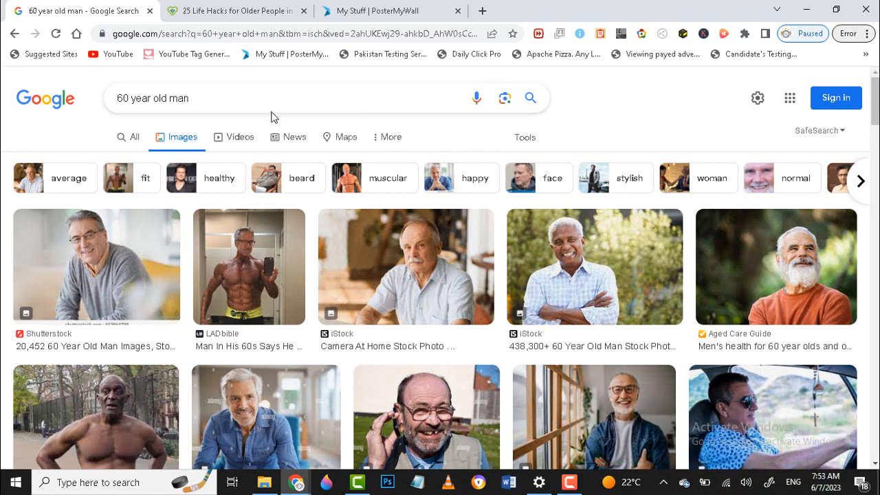
pyautogui.click(218, 88)
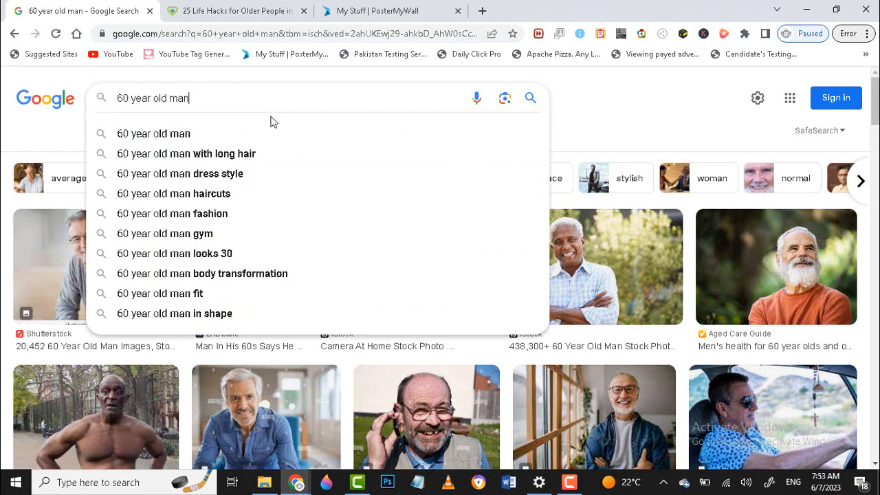
pyautogui.press('Return')
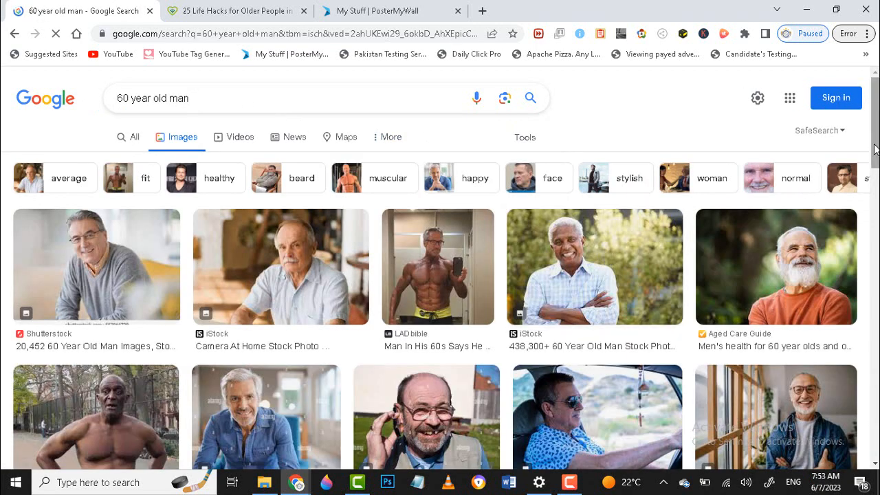
pyautogui.moveTo(876, 149)
pyautogui.mouseDown()
pyautogui.moveTo(876, 262)
pyautogui.moveTo(877, 141)
pyautogui.mouseUp()
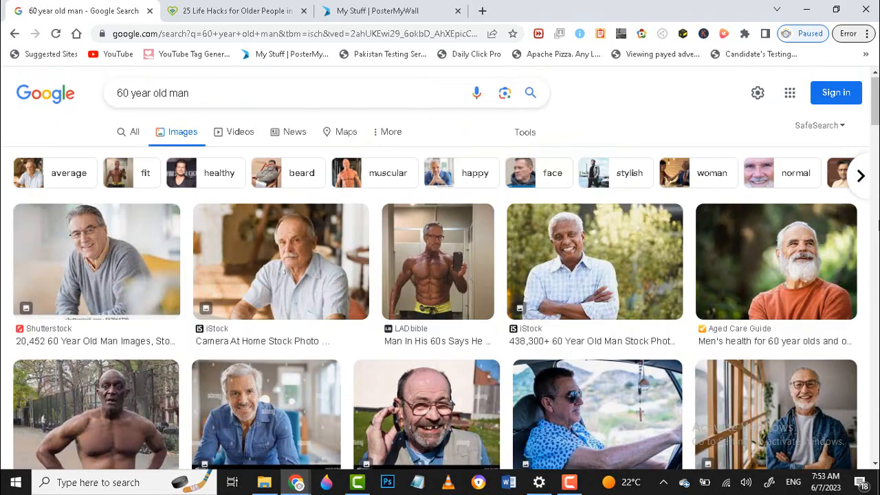
# - Open the Aged Care Guide photo of the white-bearded man in the orange sweater and save it to the Desktop as mens
pyautogui.middleClick(783, 274)
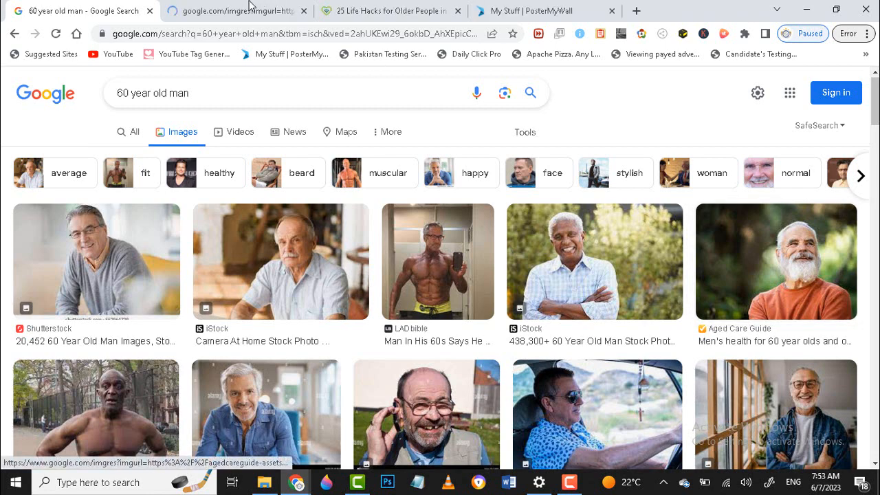
pyautogui.click(247, 8)
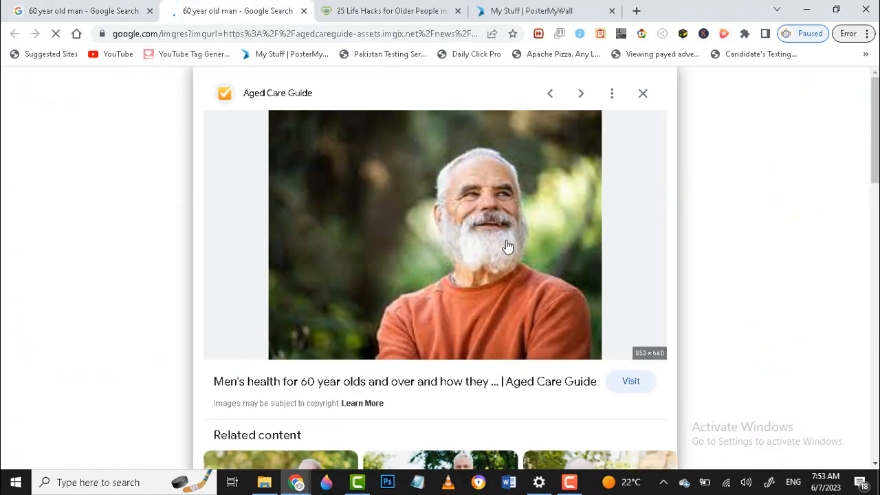
pyautogui.rightClick(472, 230)
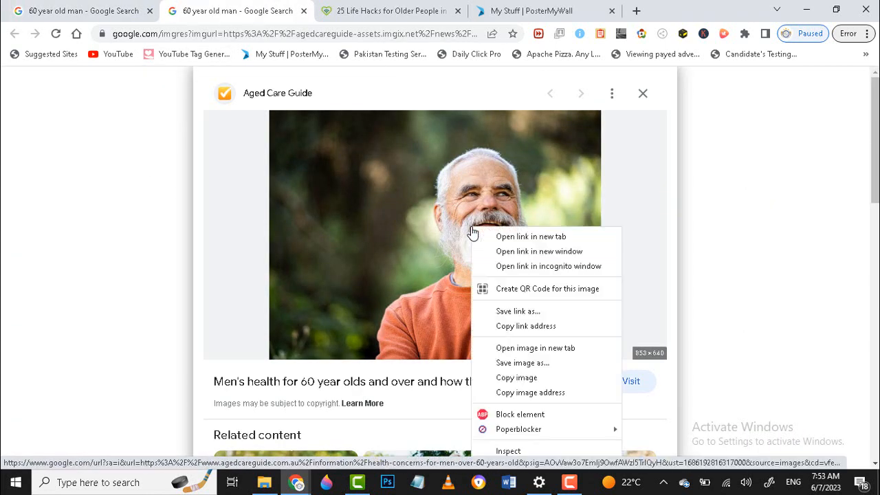
pyautogui.click(523, 366)
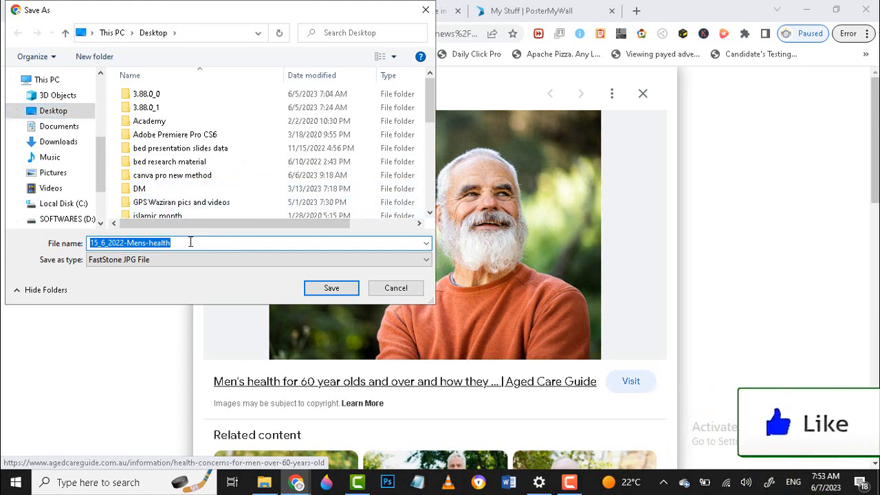
pyautogui.write('men')
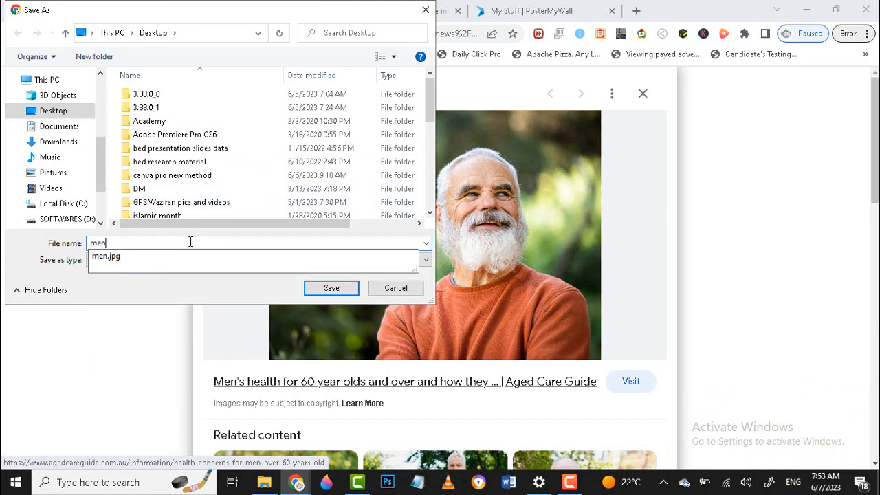
pyautogui.write('s')
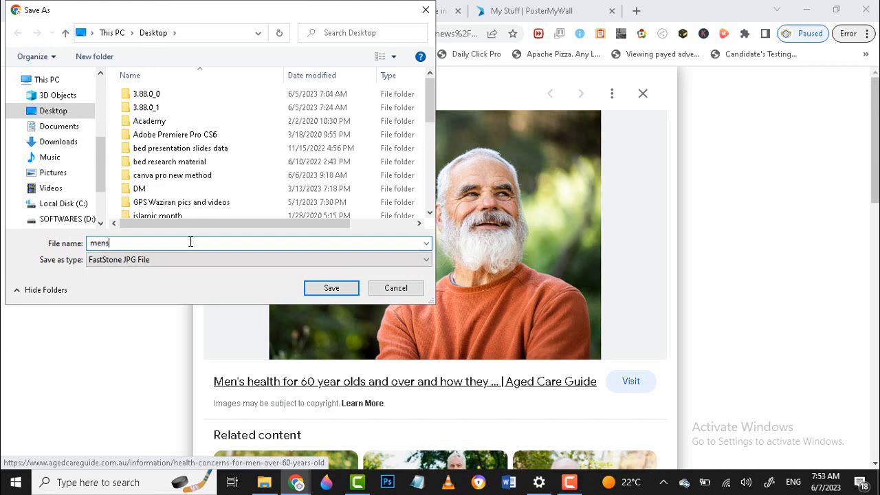
pyautogui.click(328, 291)
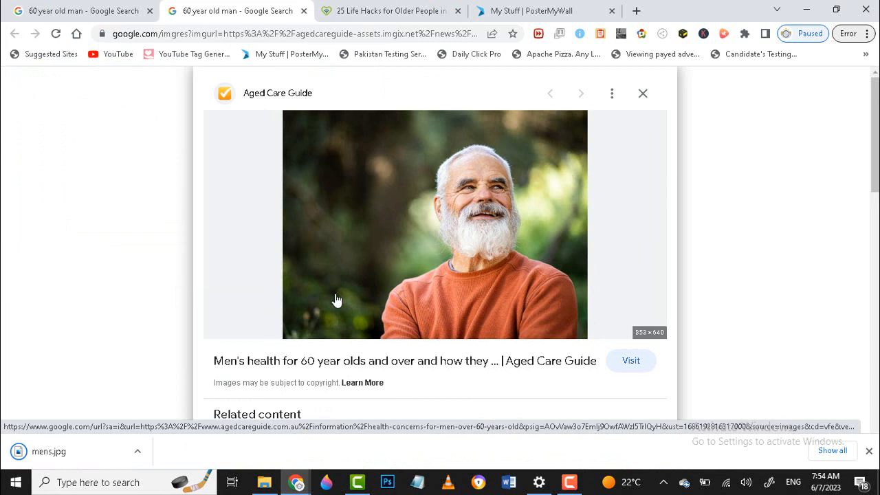
pyautogui.click(870, 451)
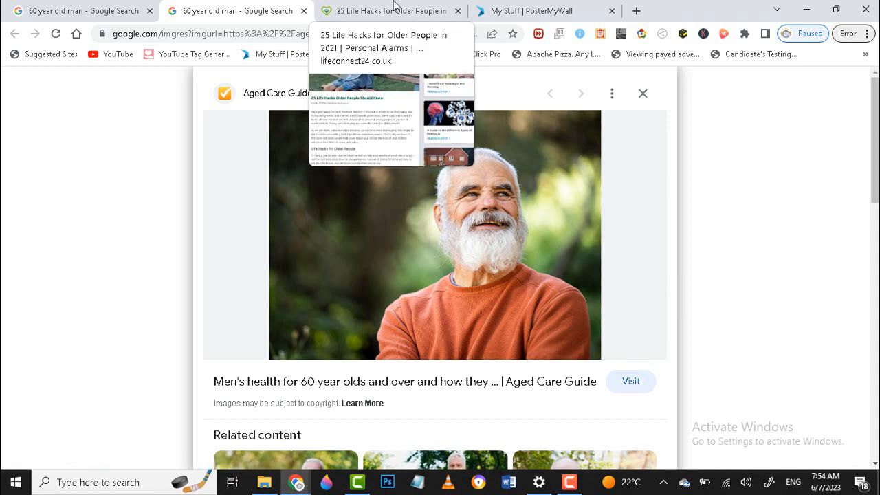
# - Return to the earlier Google search "10 life hacks for 60 year old man" and show its results of all types
pyautogui.click(123, 7)
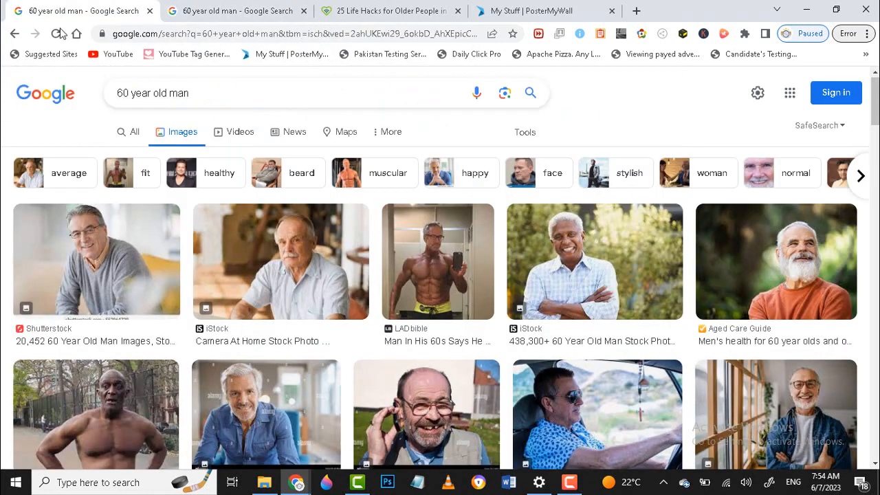
pyautogui.click(11, 40)
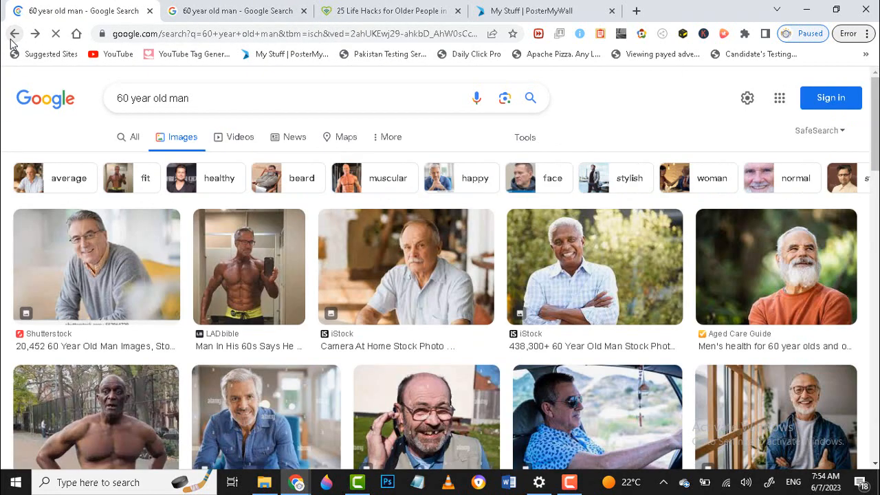
pyautogui.click(13, 34)
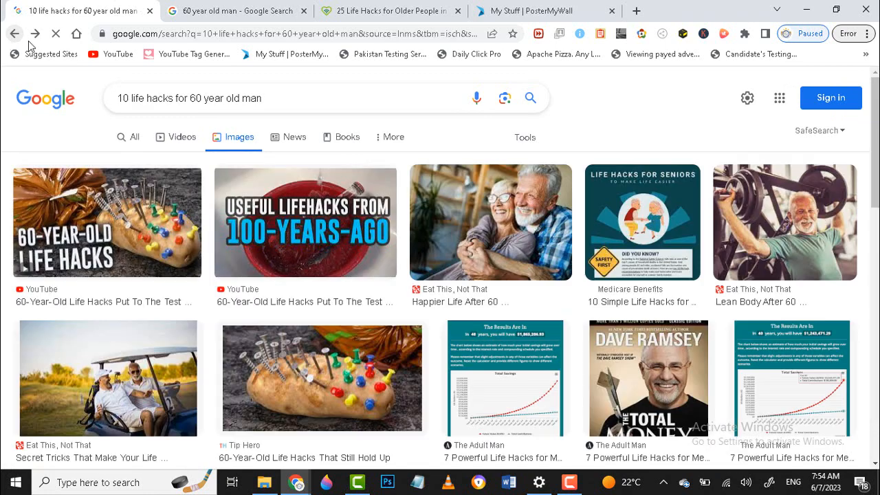
pyautogui.click(134, 139)
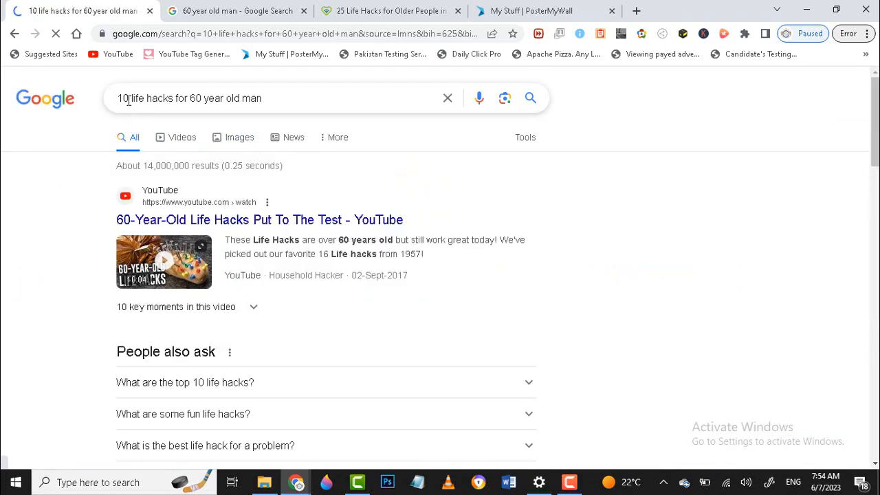
# - Search Google for "25 life hacks for 60 year old man" and locate the LifeConnect24 article in the results
pyautogui.click(128, 100)
pyautogui.press('BackSpace')
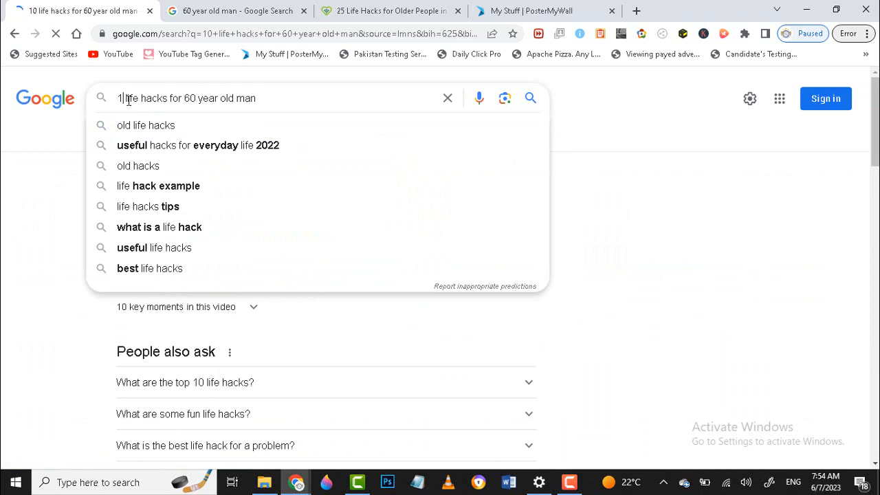
pyautogui.press('BackSpace')
pyautogui.write('25')
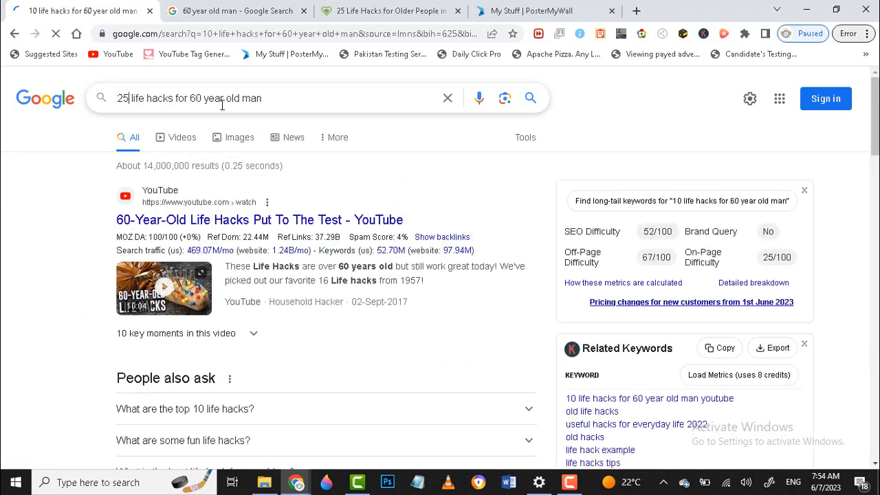
pyautogui.click(273, 101)
pyautogui.press('Return')
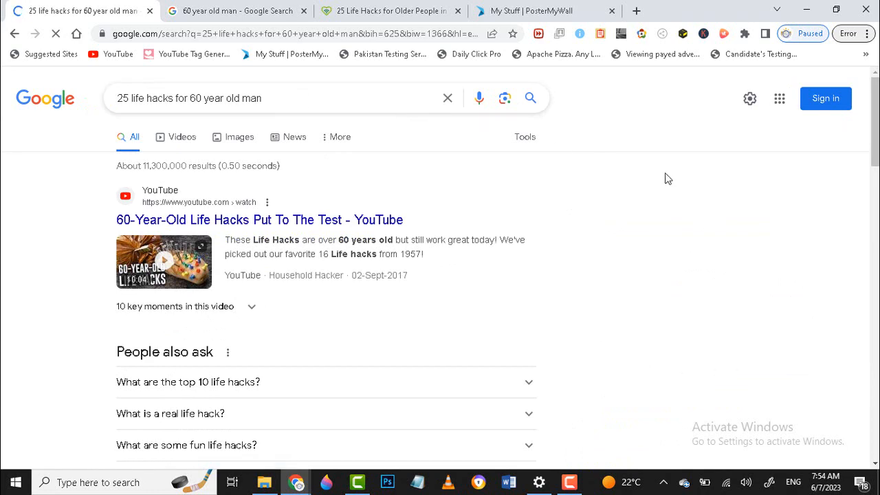
pyautogui.scroll(-5, 874, 158)
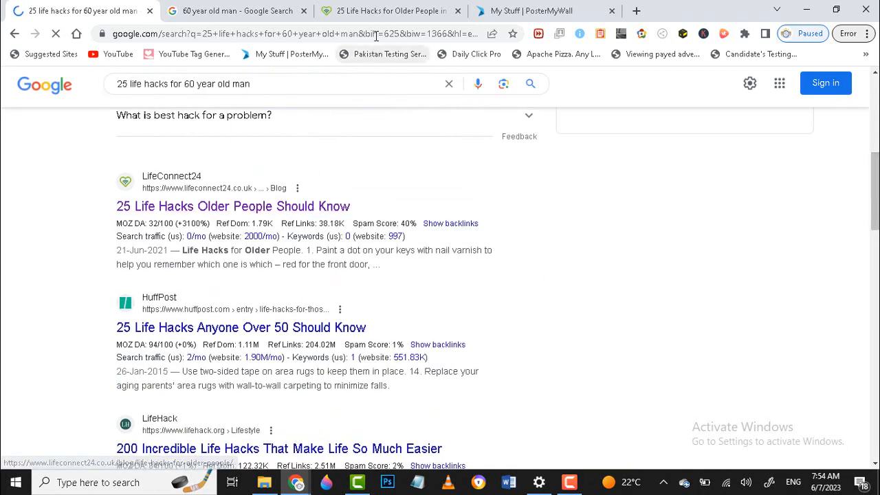
# - Look through the list of 25 tips in the LifeConnect24 article "25 Life Hacks Older People Should Know"
pyautogui.click(375, 11)
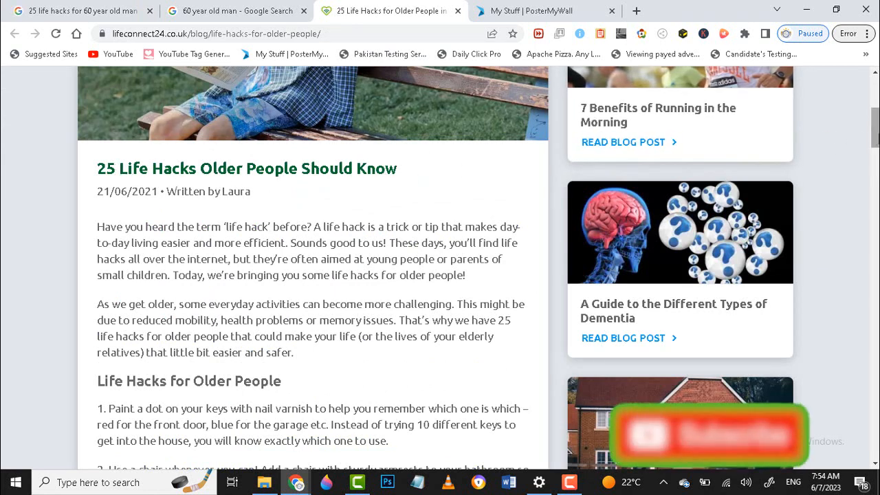
pyautogui.scroll(-4, 805, 138)
pyautogui.scroll(-3, 114, 407)
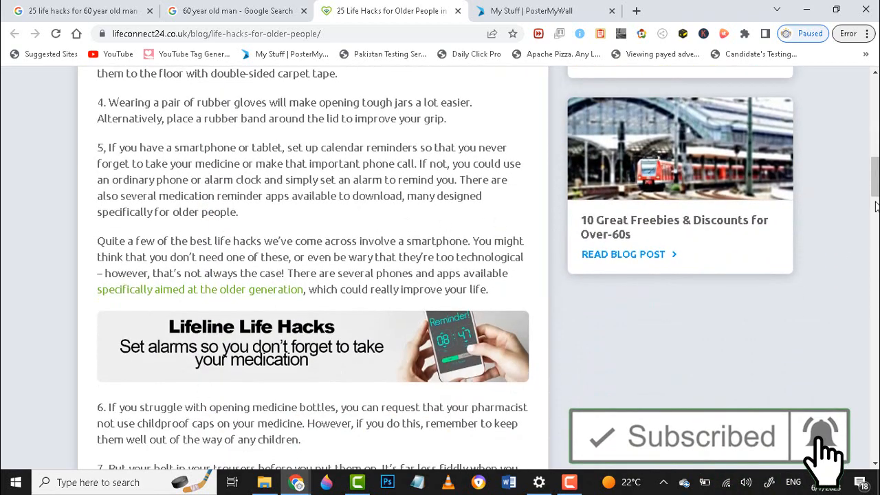
pyautogui.moveTo(876, 186); pyautogui.dragTo(875, 297)
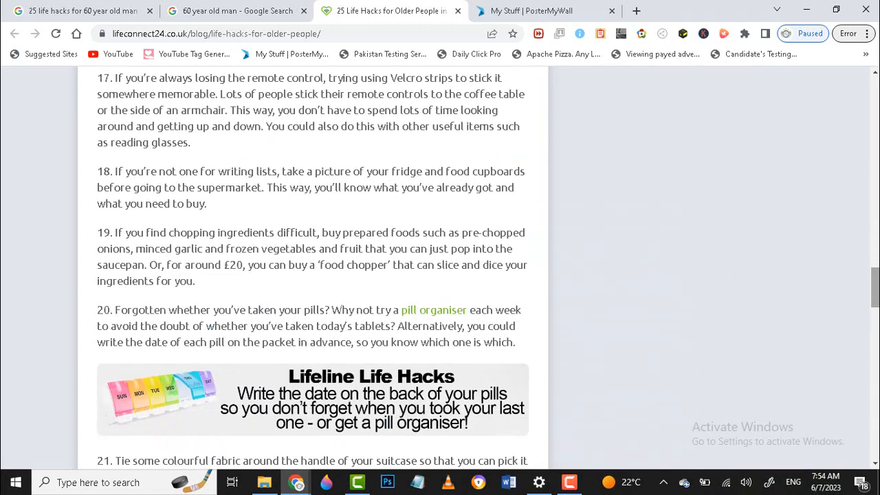
pyautogui.scroll(-6, 369, 359)
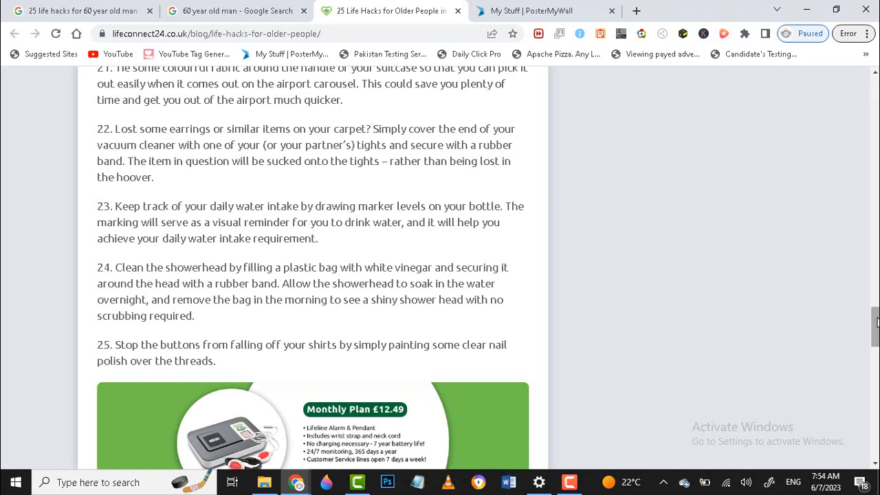
pyautogui.moveTo(876, 327); pyautogui.dragTo(875, 156)
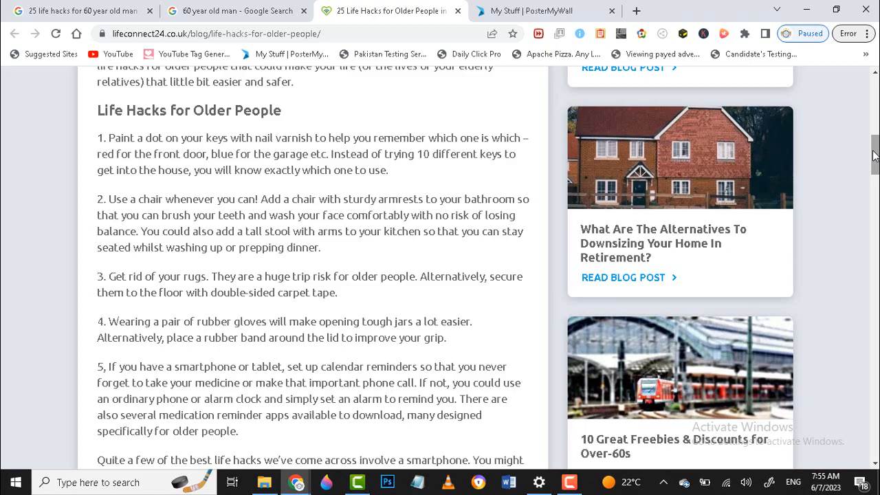
# - Check the desktop for the saved mens image, and return to the Chrome window with the life hacks article
pyautogui.press('super+d')
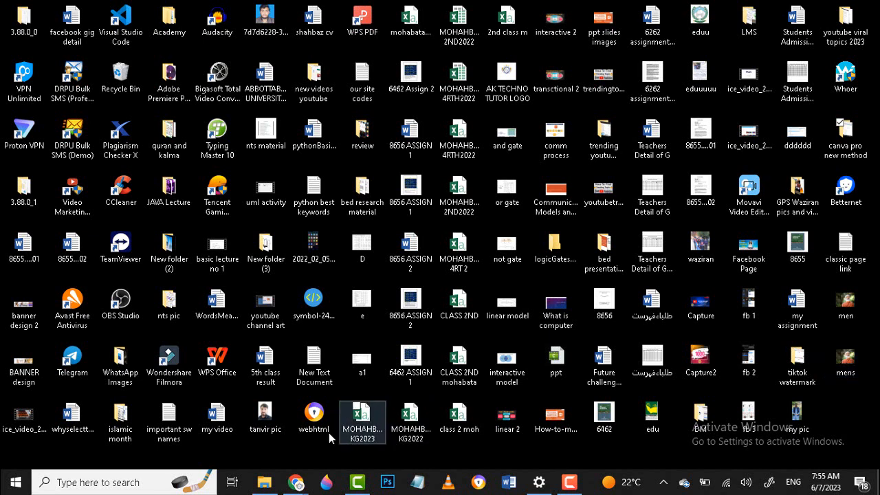
pyautogui.moveTo(296, 482)
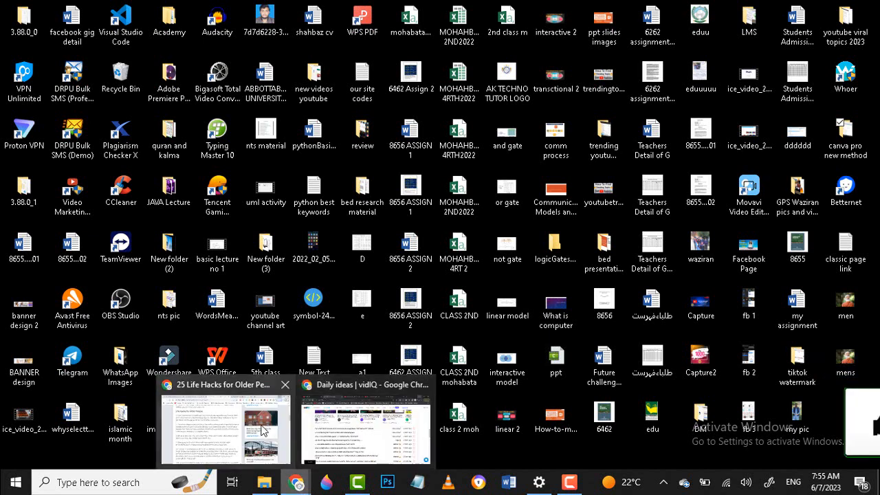
pyautogui.click(227, 423)
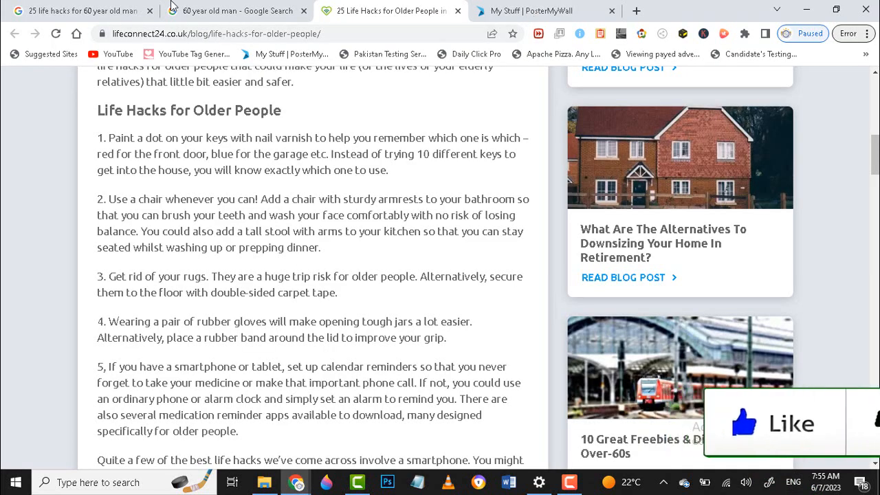
# - Replace the Google query with a search for "background remover" and open the remove.bg website
pyautogui.click(72, 11)
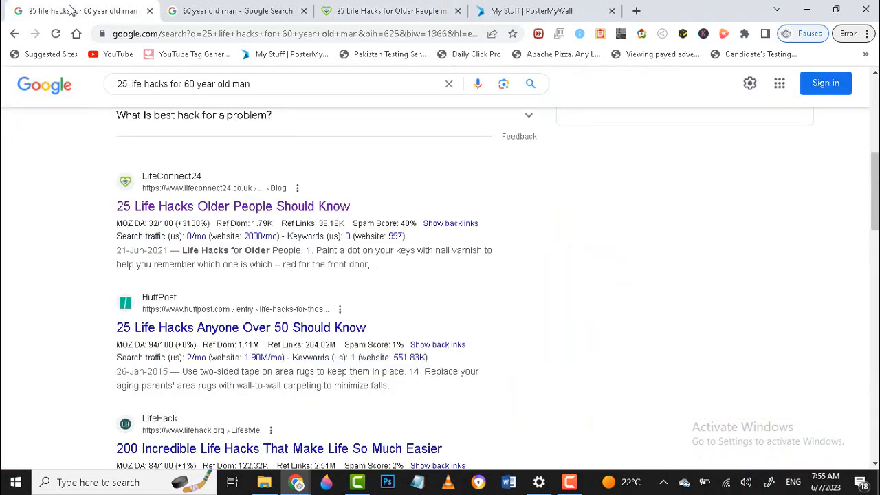
pyautogui.click(448, 87)
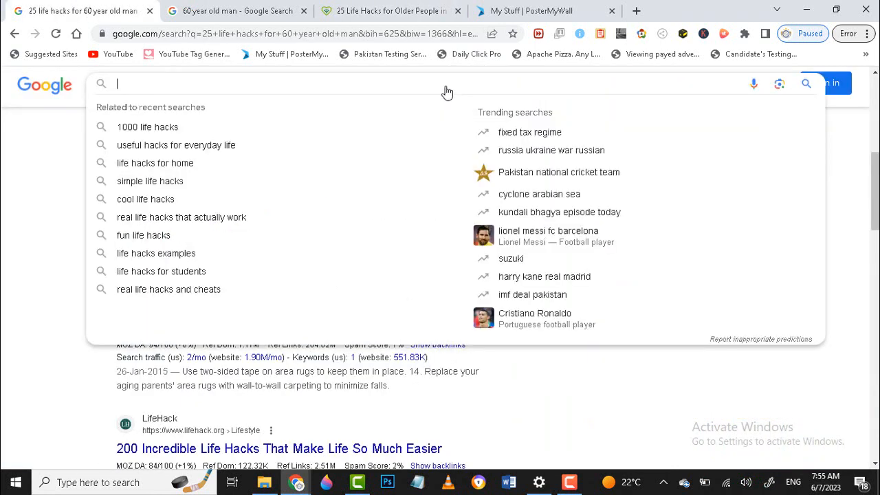
pyautogui.write('bac')
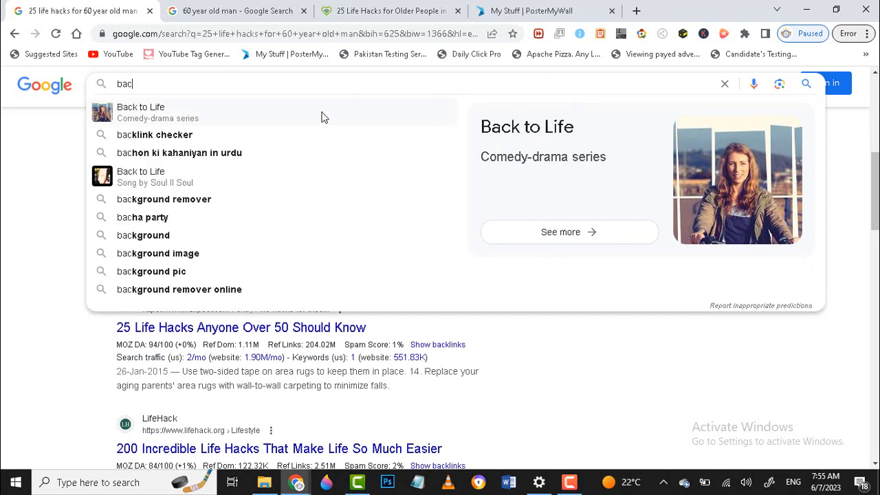
pyautogui.click(192, 201)
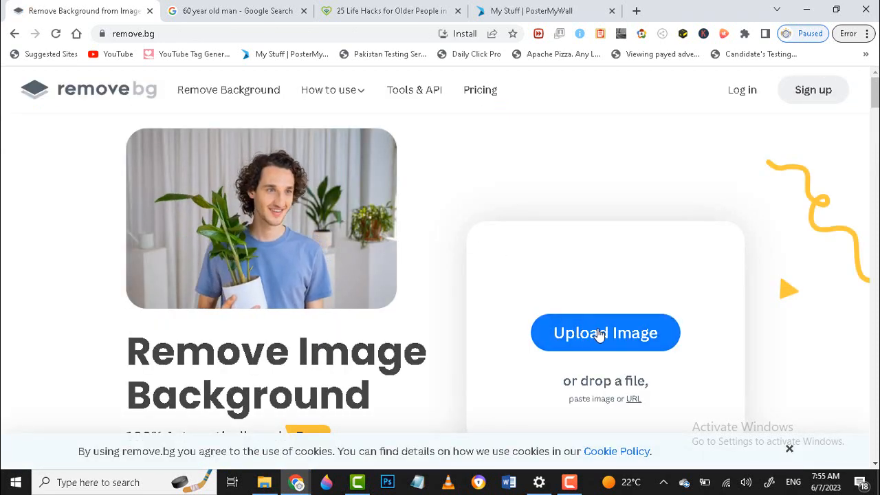
# - Upload the men photo from the desktop to remove.bg and download the preview image with its background removed
pyautogui.click(808, 11)
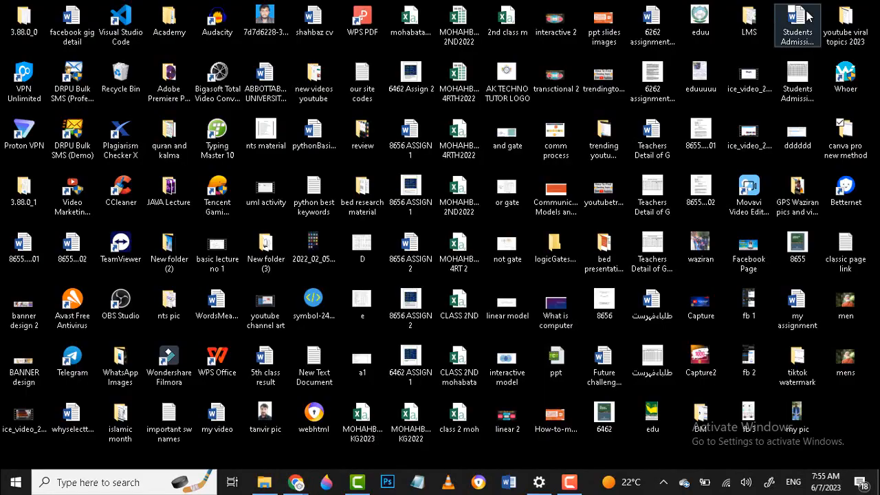
pyautogui.moveTo(846, 302); pyautogui.dragTo(602, 331)
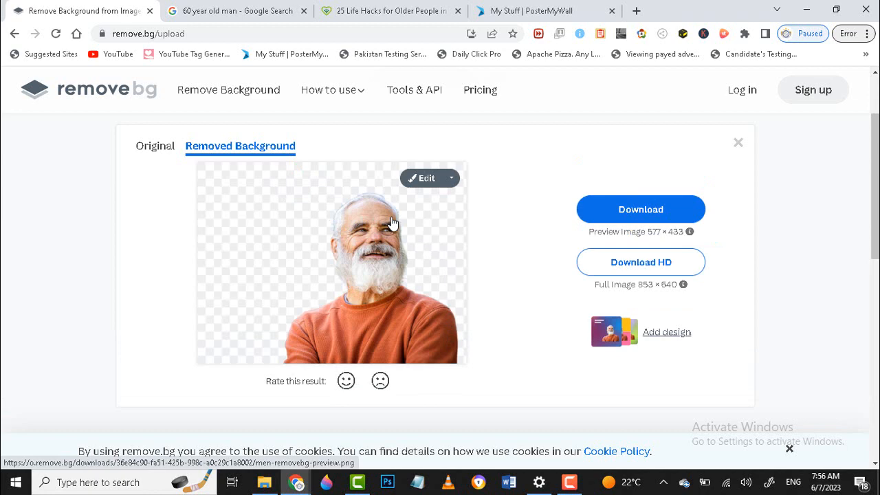
pyautogui.click(621, 206)
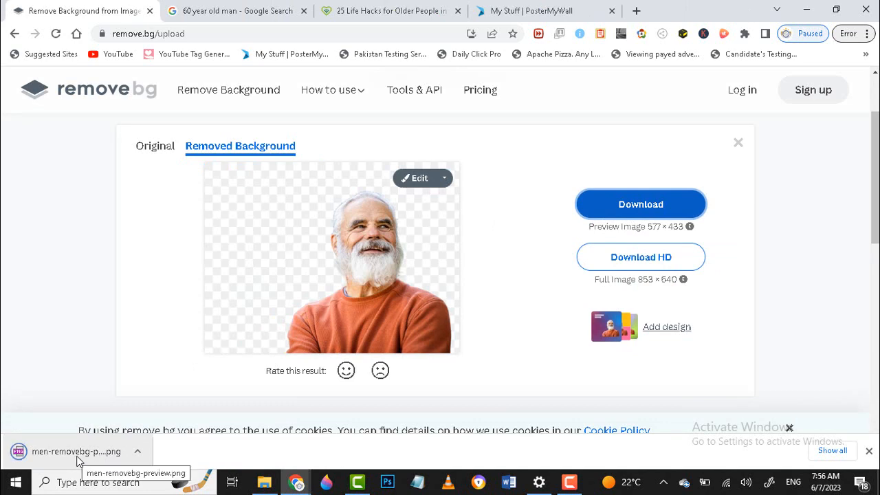
# - Switch to PosterMyWall, search the designs for "you" and open the YouTube Thumbnail templates
pyautogui.click(526, 10)
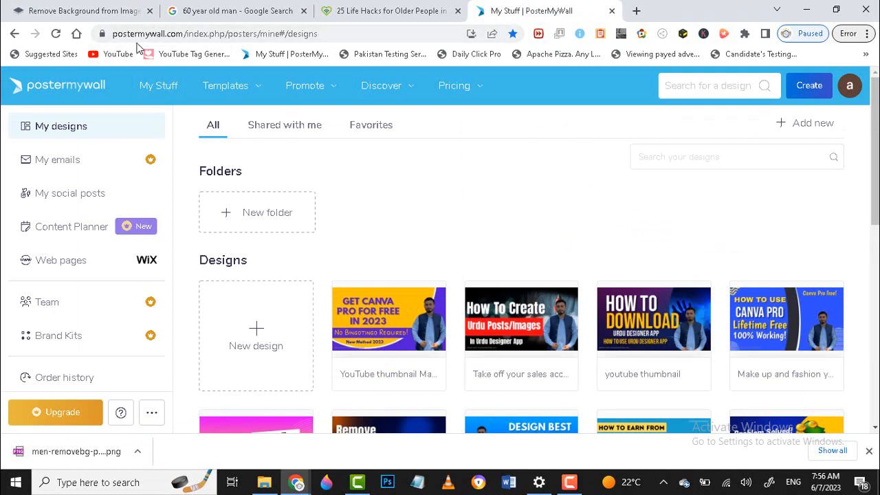
pyautogui.moveTo(251, 86)
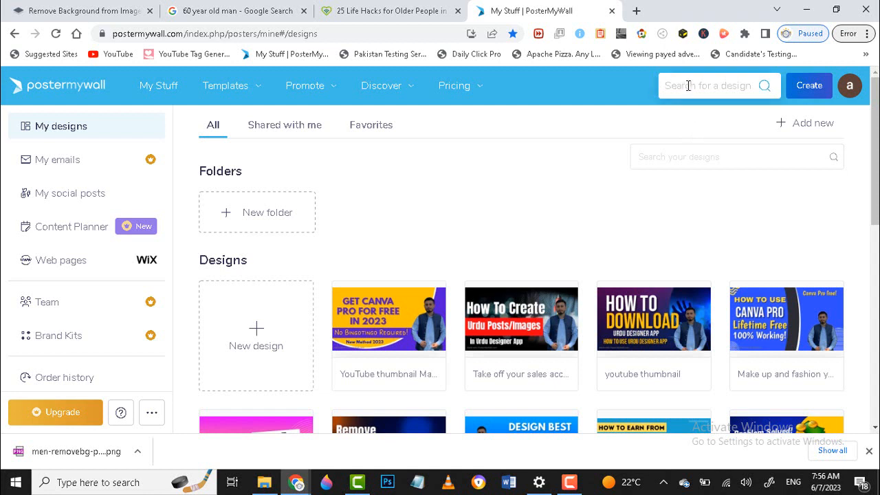
pyautogui.click(688, 85)
pyautogui.write('b')
pyautogui.press('BackSpace')
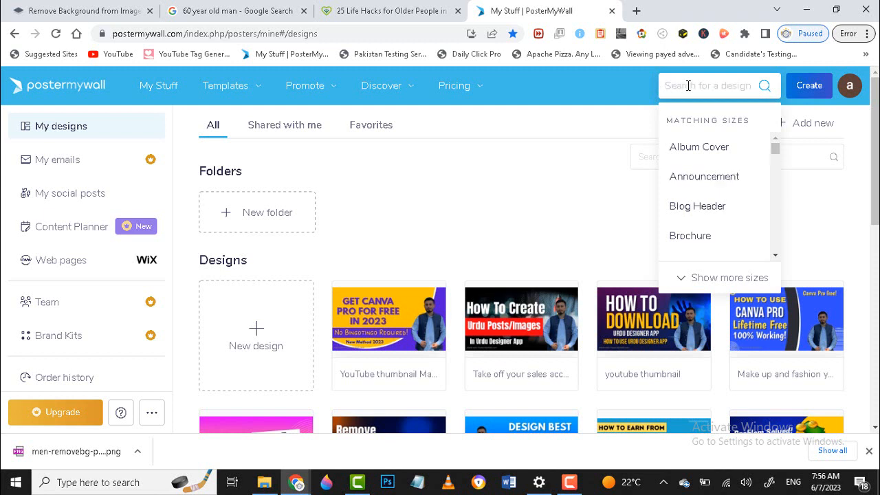
pyautogui.write('you')
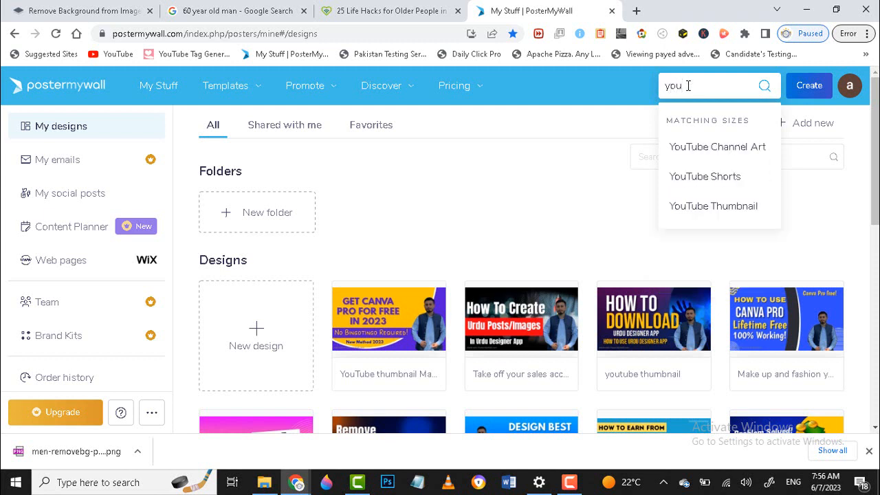
pyautogui.click(705, 210)
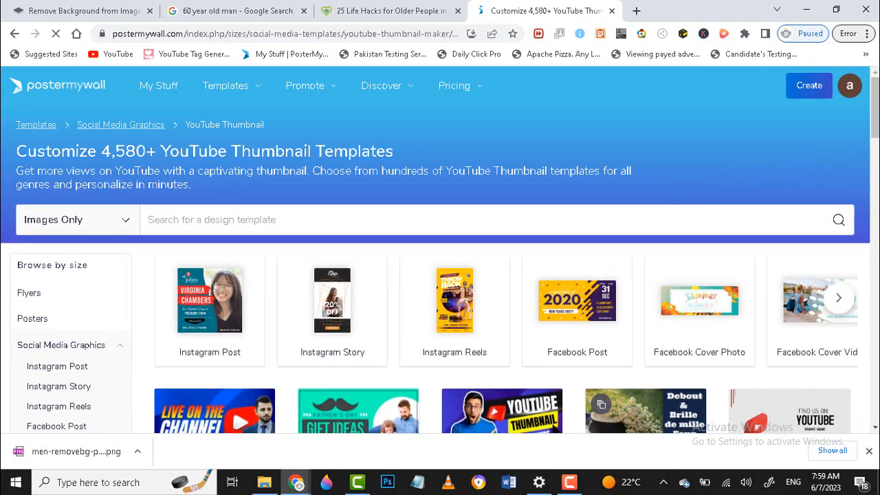
# - Find the Valentine's Day template with the red heart and open it for editing
pyautogui.scroll(-10, 477, 253)
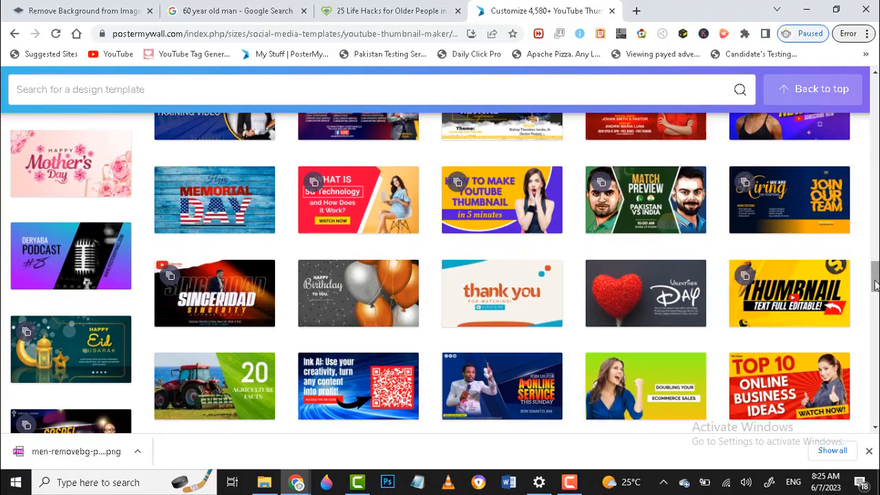
pyautogui.moveTo(875, 274)
pyautogui.mouseDown()
pyautogui.moveTo(875, 87)
pyautogui.moveTo(874, 279)
pyautogui.mouseUp()
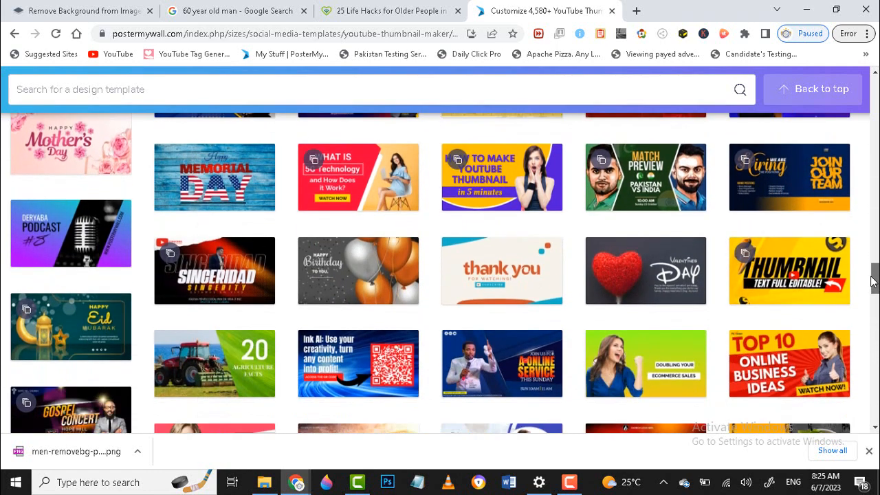
pyautogui.rightClick(662, 283)
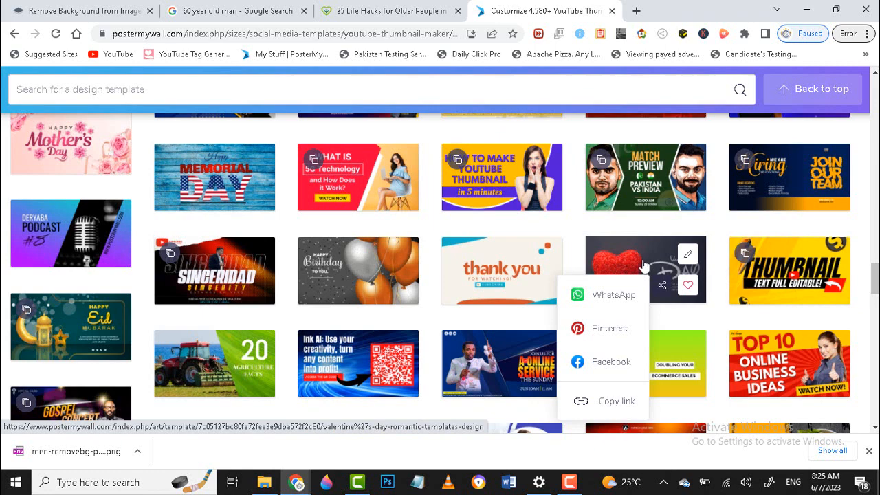
pyautogui.click(643, 265)
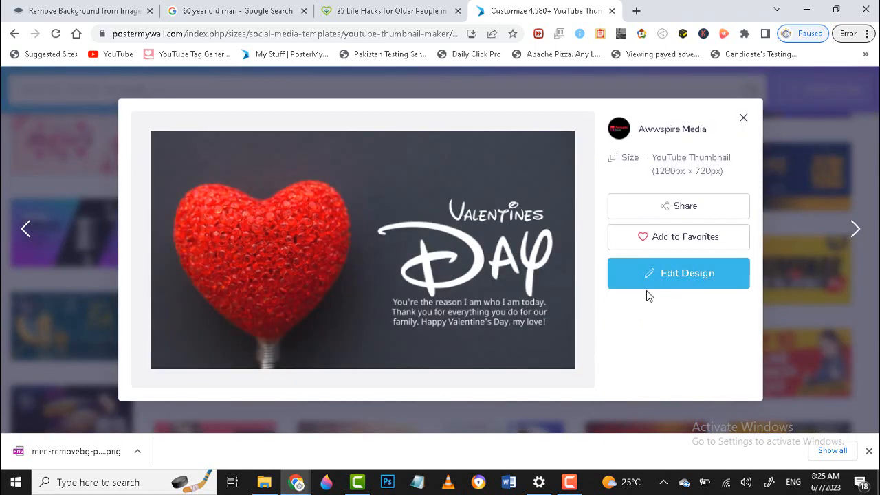
pyautogui.click(633, 278)
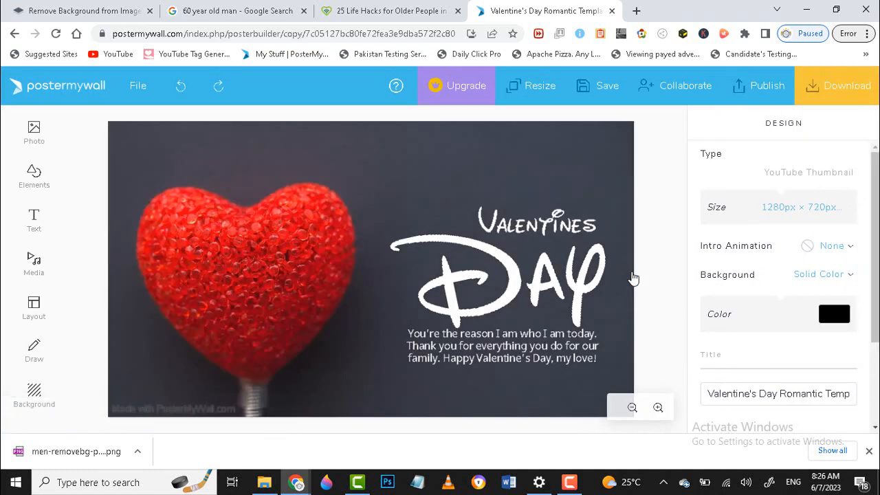
# - Delete the heart picture and all three Valentine's Day text items, leaving only the solid black background
pyautogui.click(289, 283)
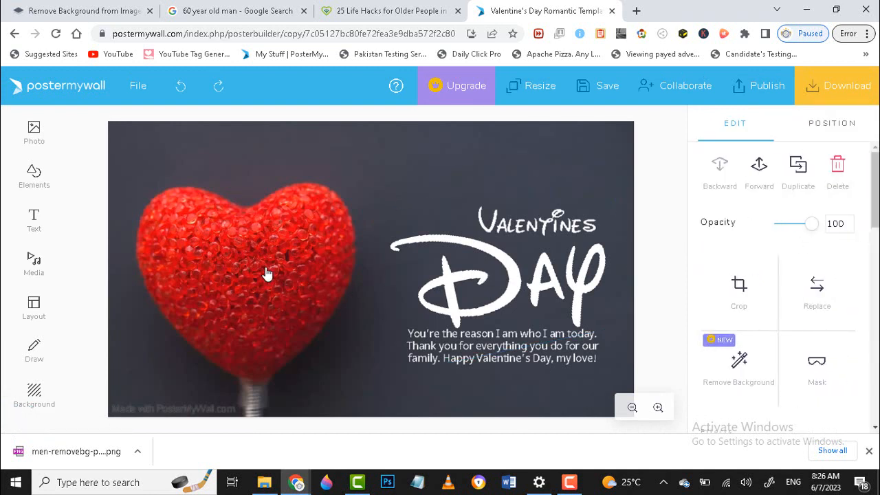
pyautogui.press('Delete')
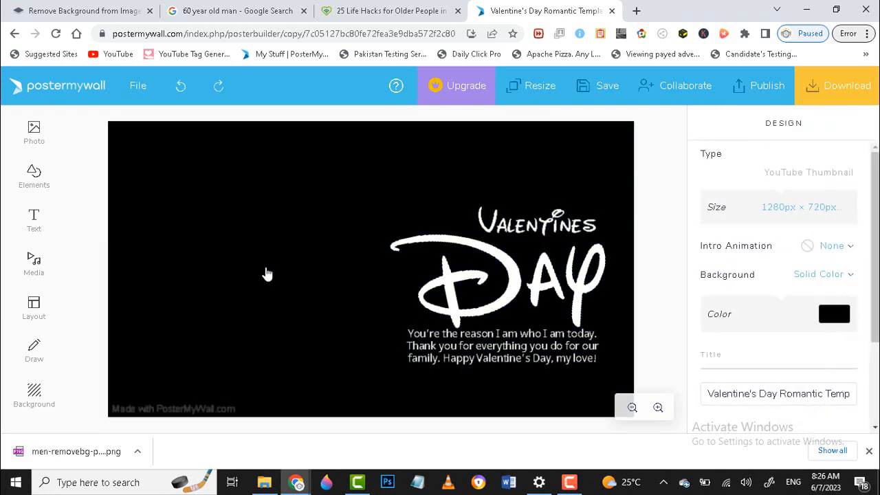
pyautogui.click(484, 282)
pyautogui.press('Delete')
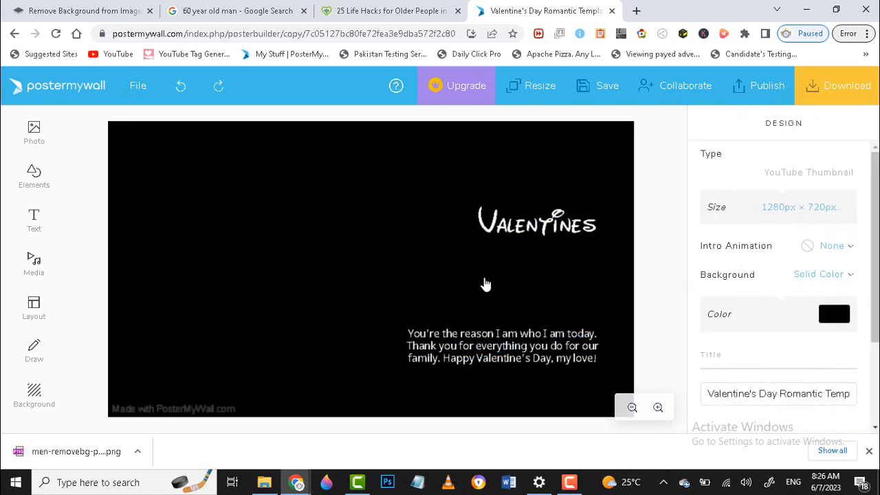
pyautogui.click(502, 355)
pyautogui.press('Delete')
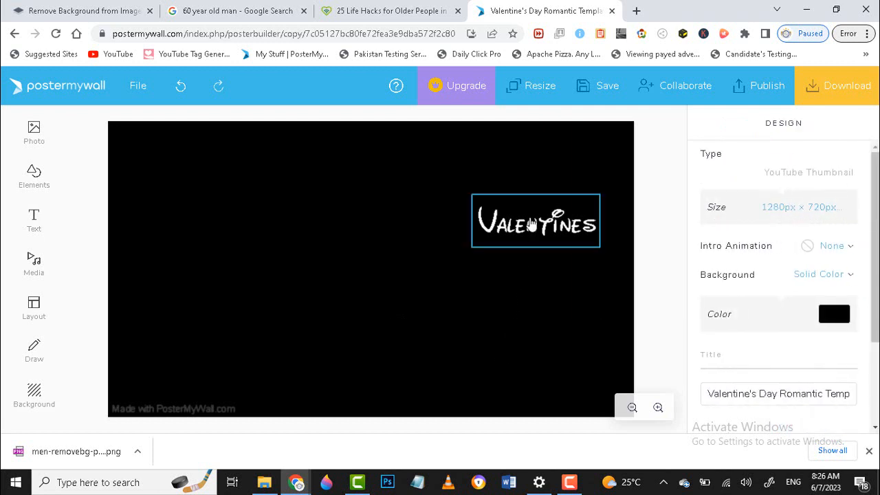
pyautogui.click(532, 225)
pyautogui.press('Delete')
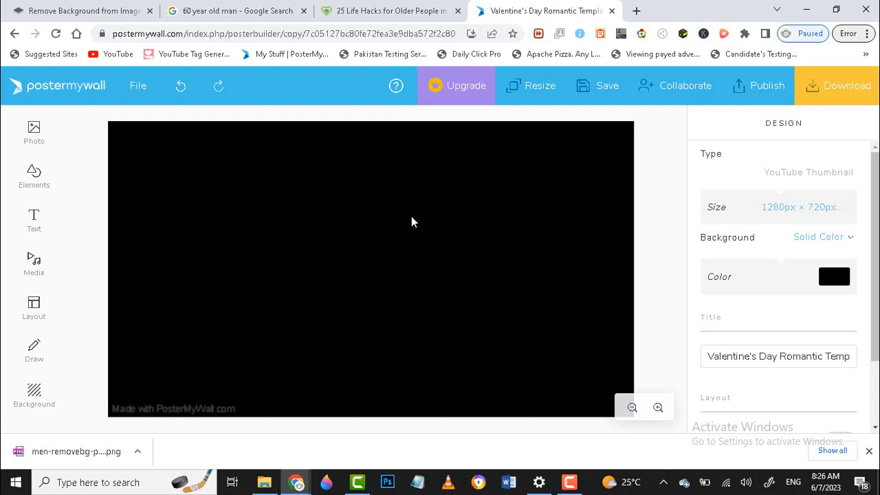
# - Upload men-removebg-preview from the Downloads folder and add it to the design as a photo
pyautogui.click(42, 136)
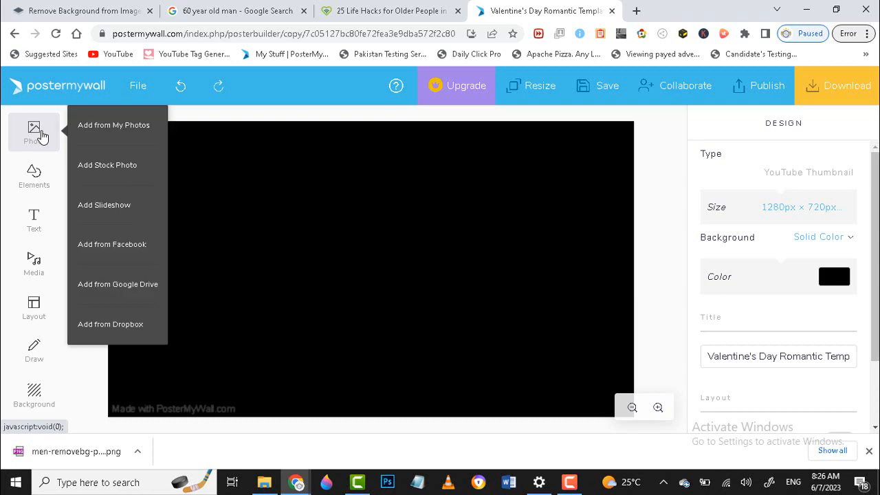
pyautogui.click(103, 134)
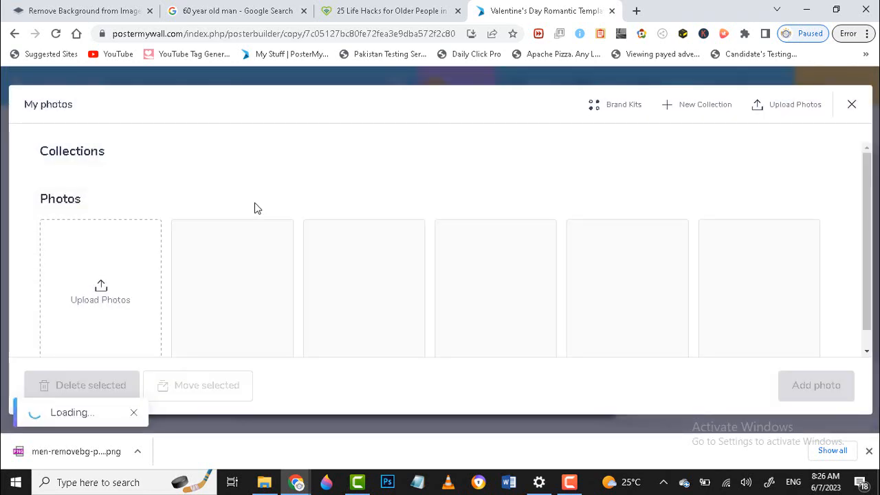
pyautogui.click(105, 315)
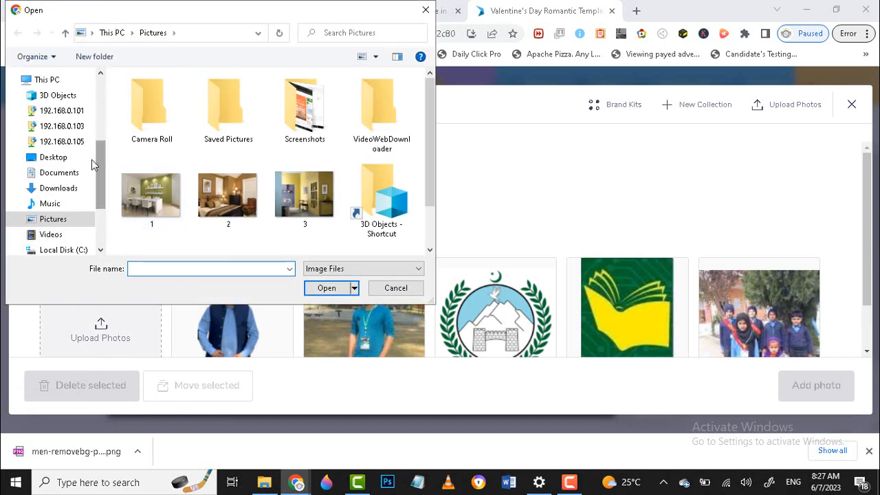
pyautogui.click(59, 189)
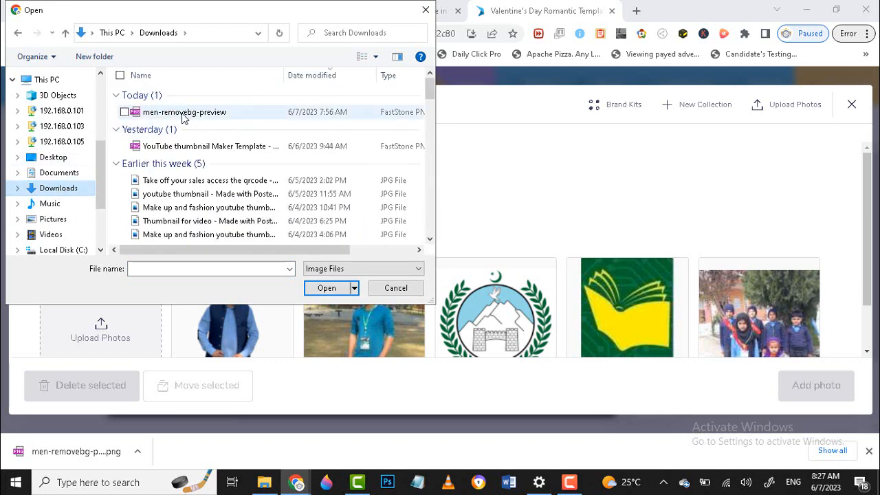
pyautogui.doubleClick(183, 113)
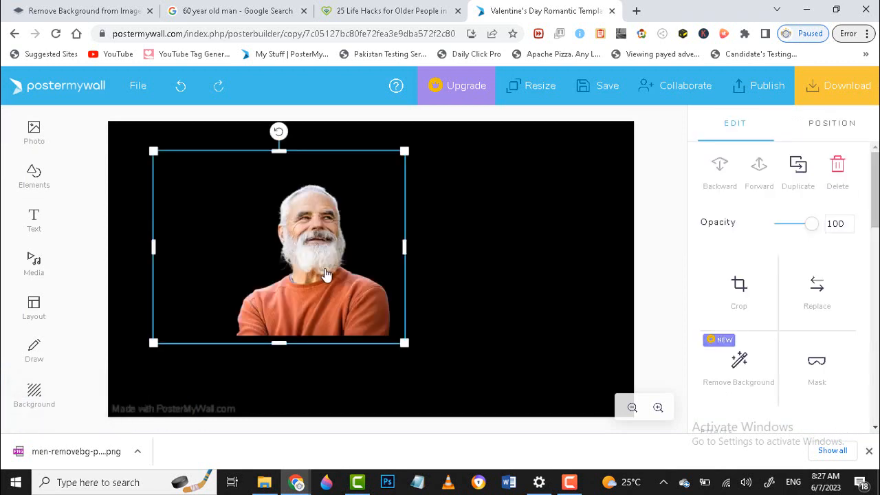
# - Move the man's photo to the canvas's lower-right corner, enlarge it, and download the design as a free Basic Image
pyautogui.moveTo(327, 273); pyautogui.dragTo(566, 357)
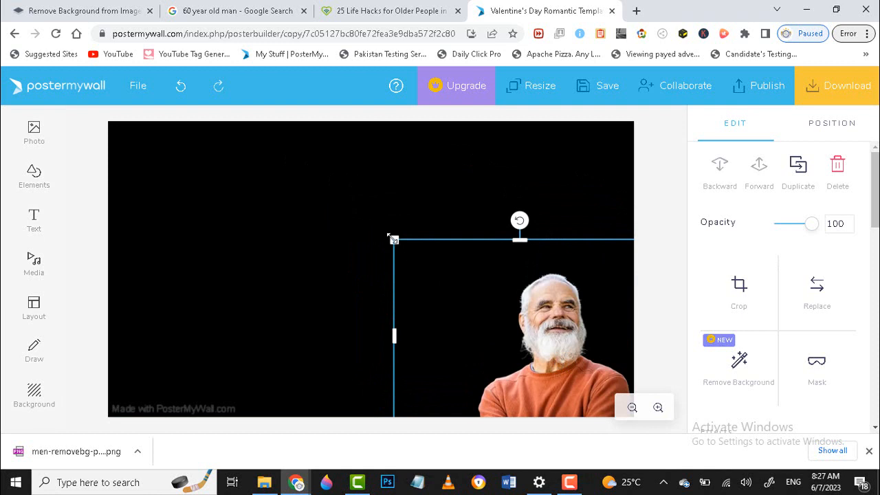
pyautogui.moveTo(393, 241); pyautogui.dragTo(253, 146)
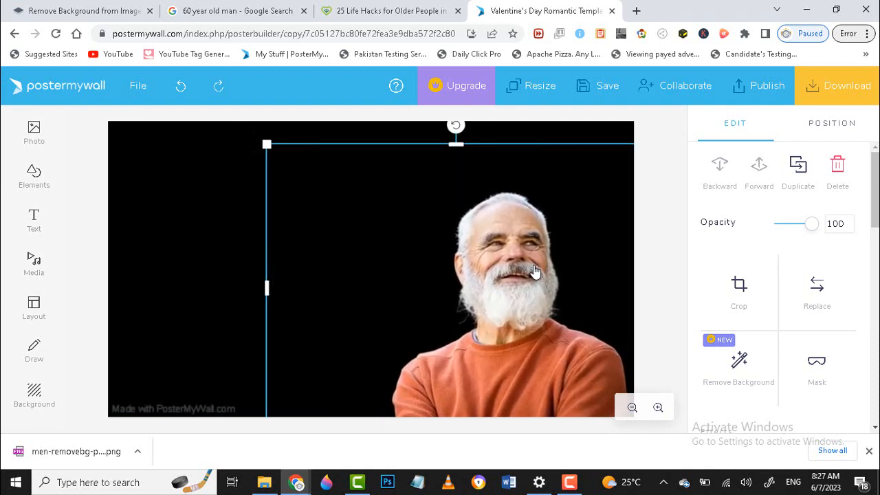
pyautogui.click(222, 210)
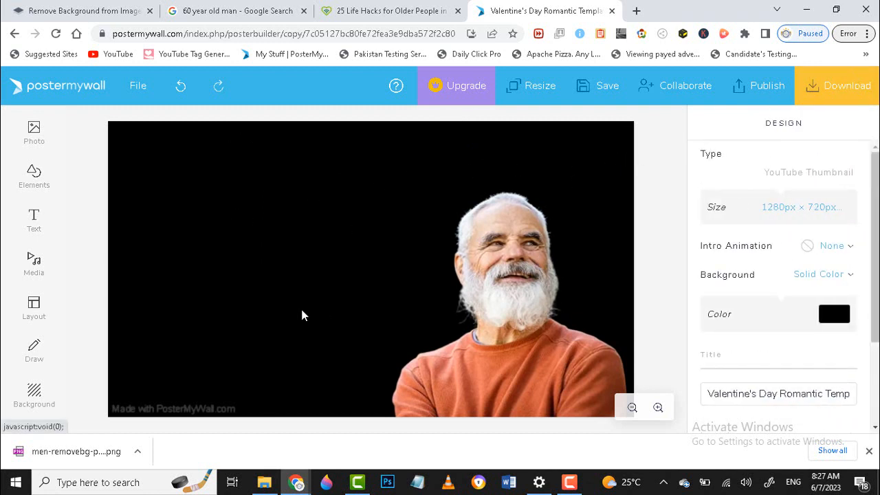
pyautogui.click(853, 100)
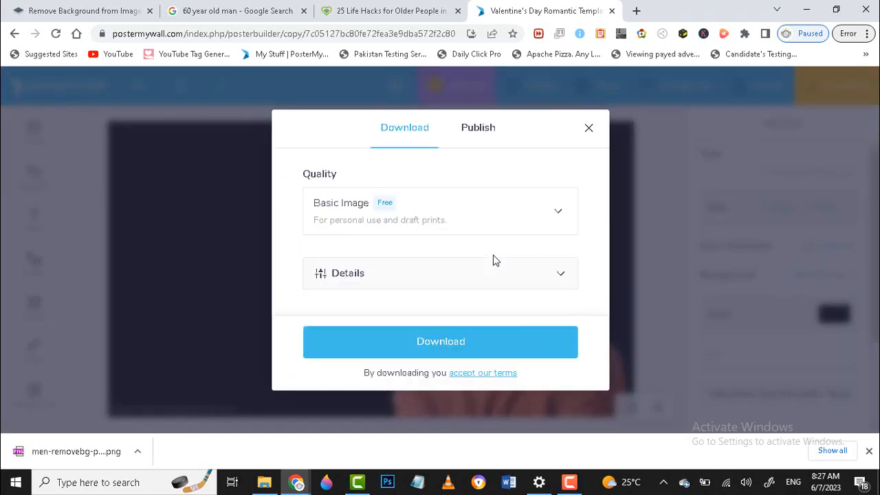
pyautogui.click(422, 343)
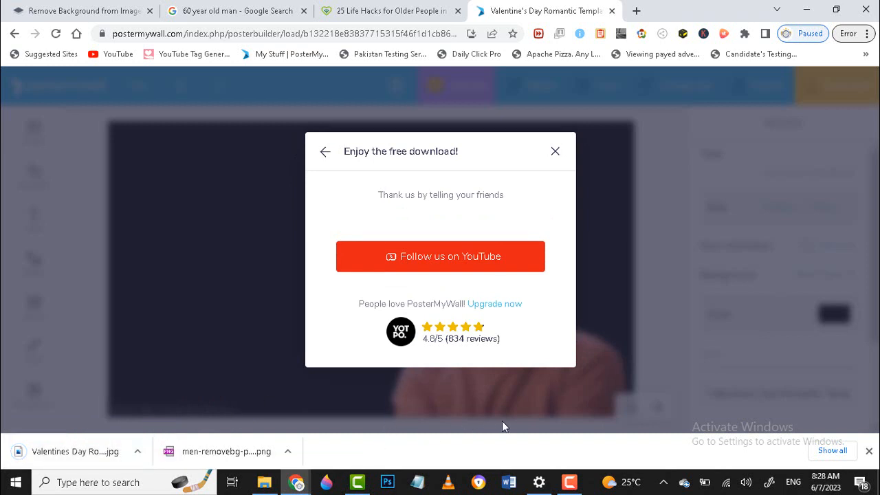
# - Switch to Camtasia and import the downloaded Valentines Day Romantic Templates JPG from the Downloads folder
pyautogui.click(358, 485)
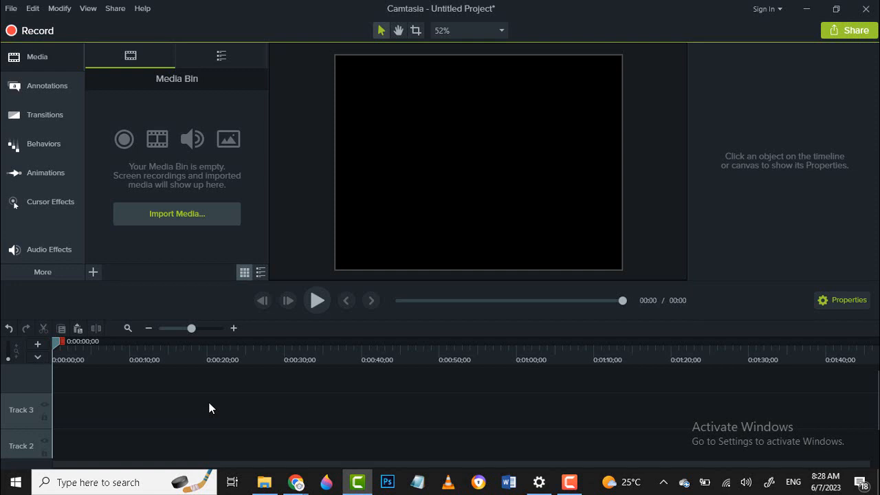
pyautogui.click(150, 214)
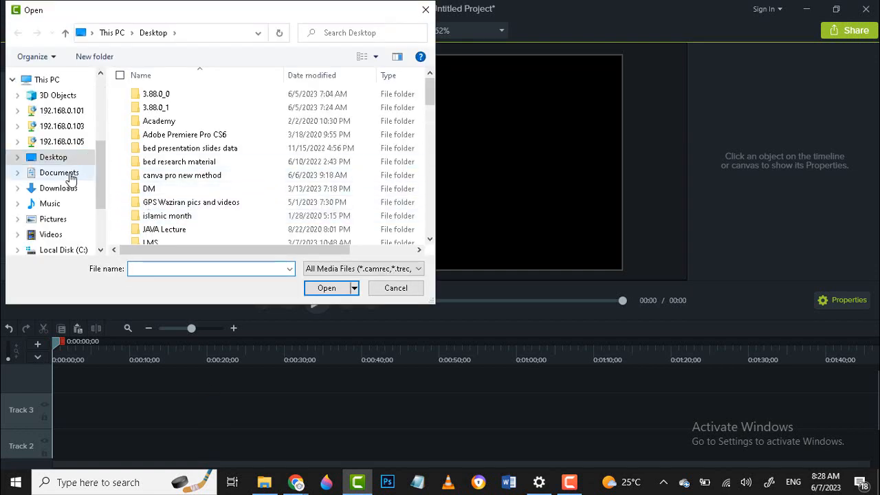
pyautogui.click(65, 189)
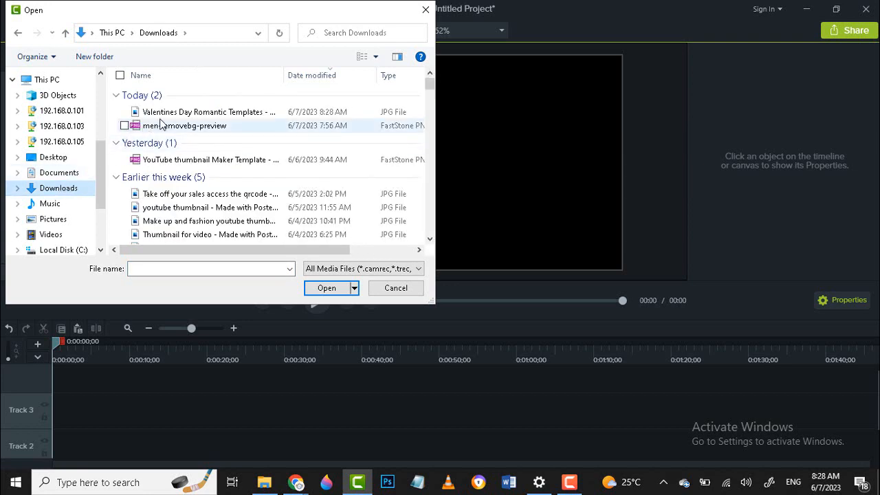
pyautogui.doubleClick(165, 113)
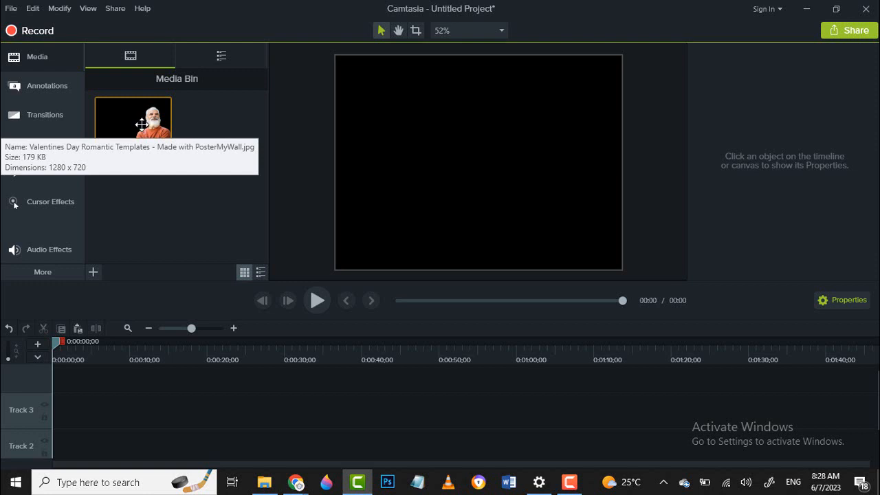
# - Place the imported image at the start of Track 3 and extend its duration to about 2:03
pyautogui.moveTo(145, 127); pyautogui.dragTo(46, 414)
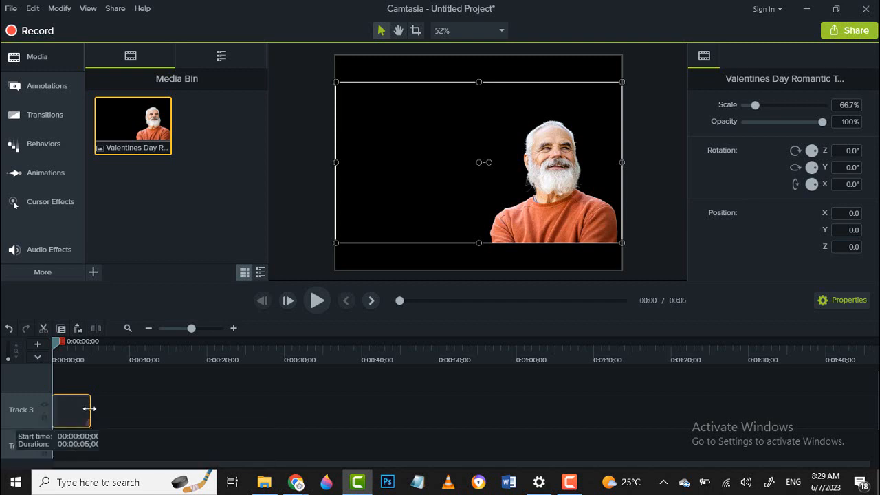
pyautogui.moveTo(90, 410); pyautogui.dragTo(828, 415)
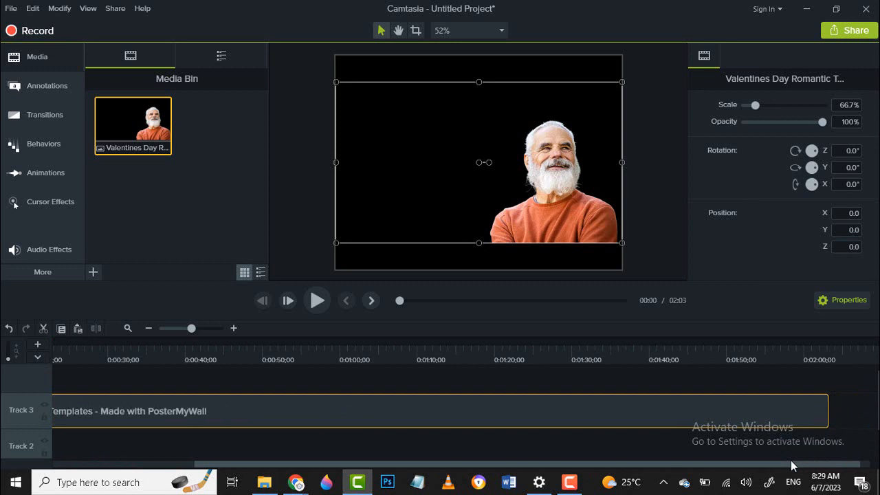
pyautogui.moveTo(779, 465); pyautogui.dragTo(604, 460)
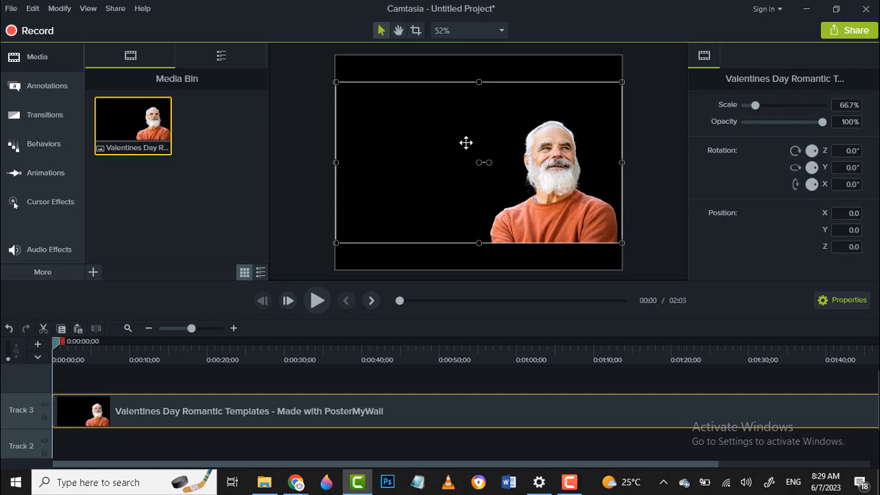
# - Switch to Chrome and copy the heading "Life Hacks for Older People" from the lifeconnect24.co.uk article
pyautogui.moveTo(301, 484)
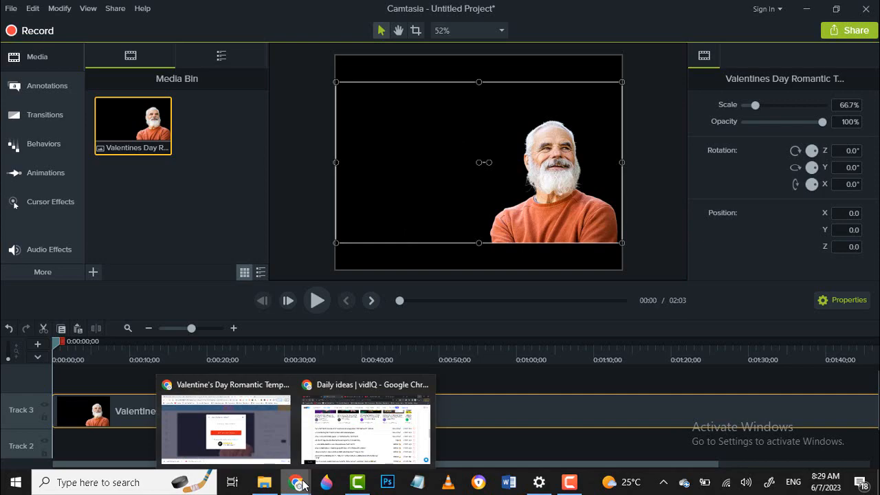
pyautogui.click(252, 444)
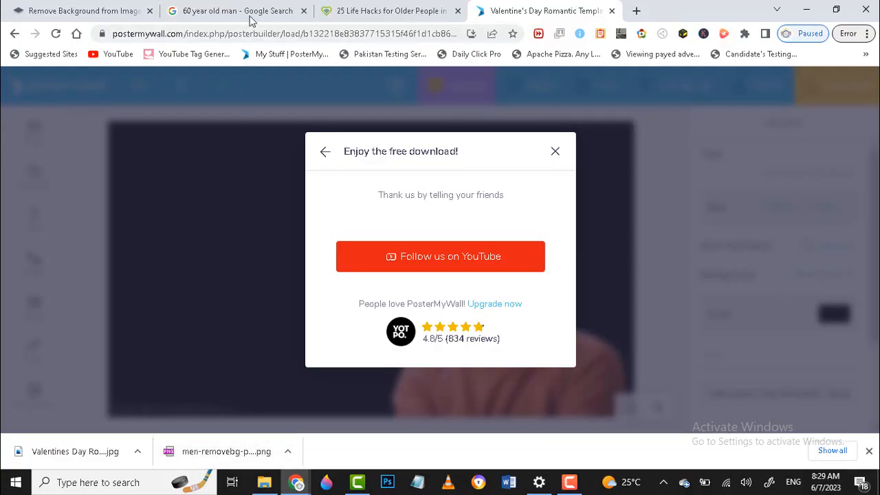
pyautogui.click(419, 9)
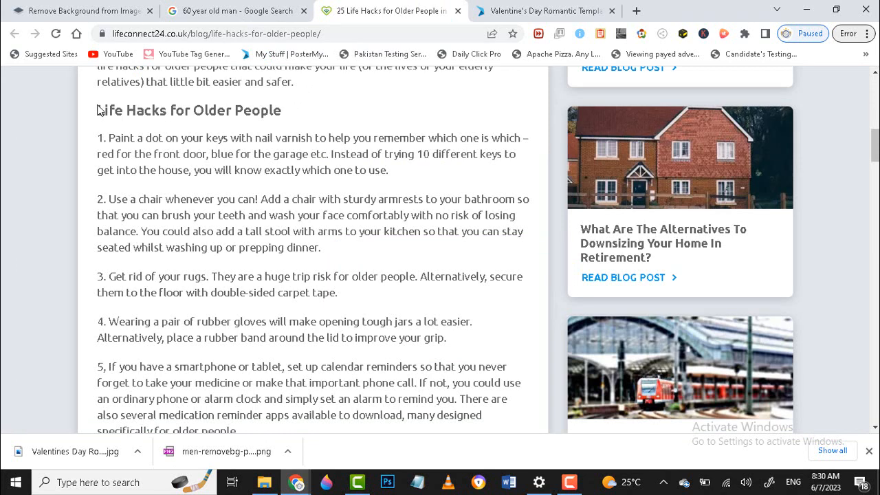
pyautogui.moveTo(99, 109); pyautogui.dragTo(285, 116)
pyautogui.hotkey('ctrl', 'c')
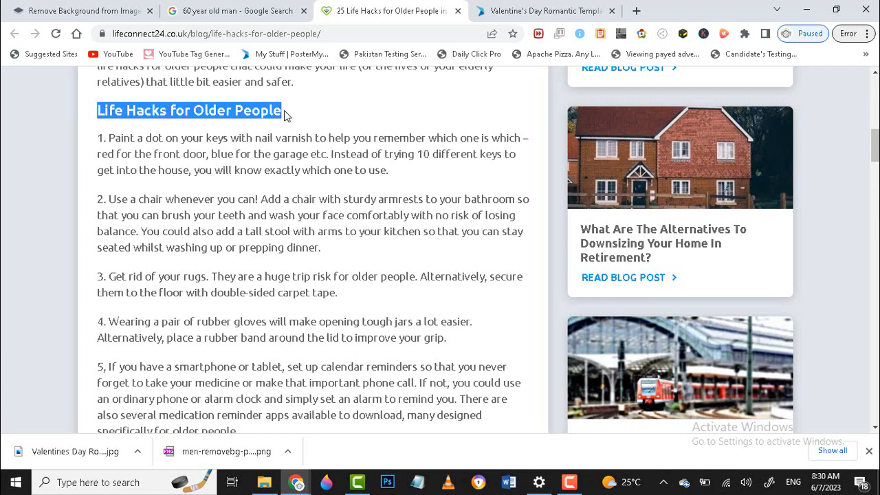
# - Switch to Camtasia, add a plain text callout to the canvas's upper-left area, and replace its text with the copied heading
pyautogui.click(356, 489)
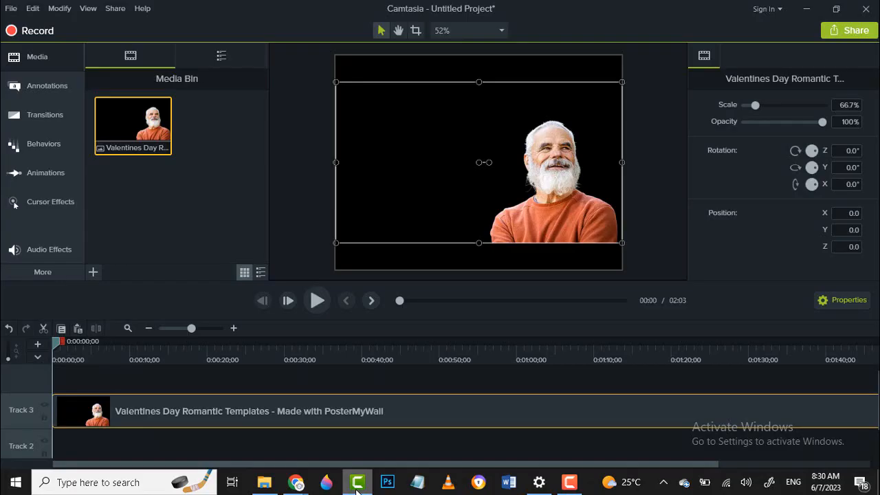
pyautogui.click(47, 85)
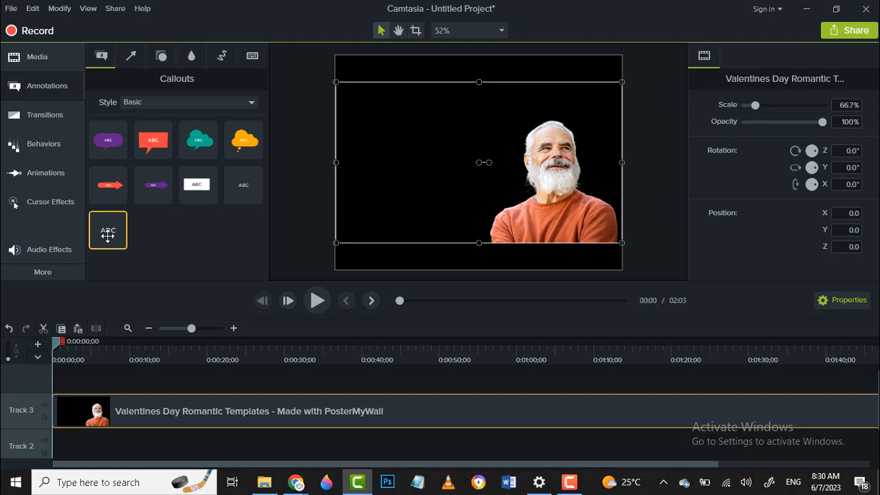
pyautogui.moveTo(108, 235); pyautogui.dragTo(413, 126)
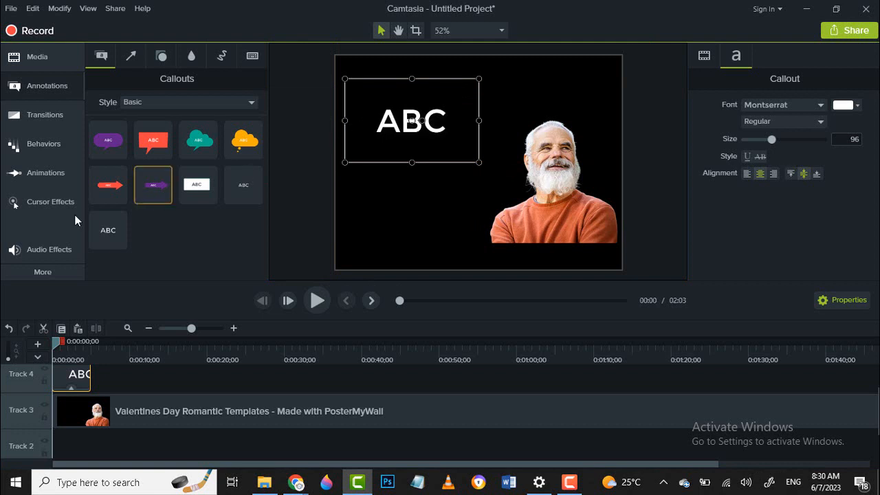
pyautogui.doubleClick(387, 133)
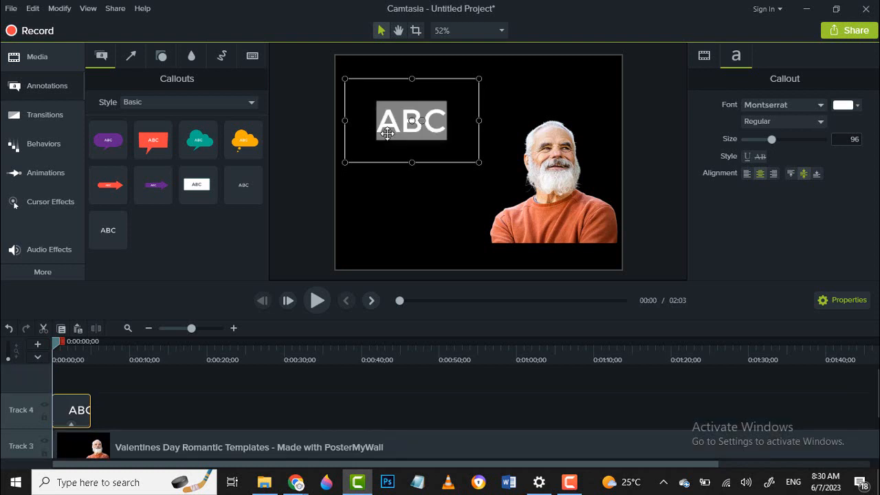
pyautogui.hotkey('ctrl', 'v')
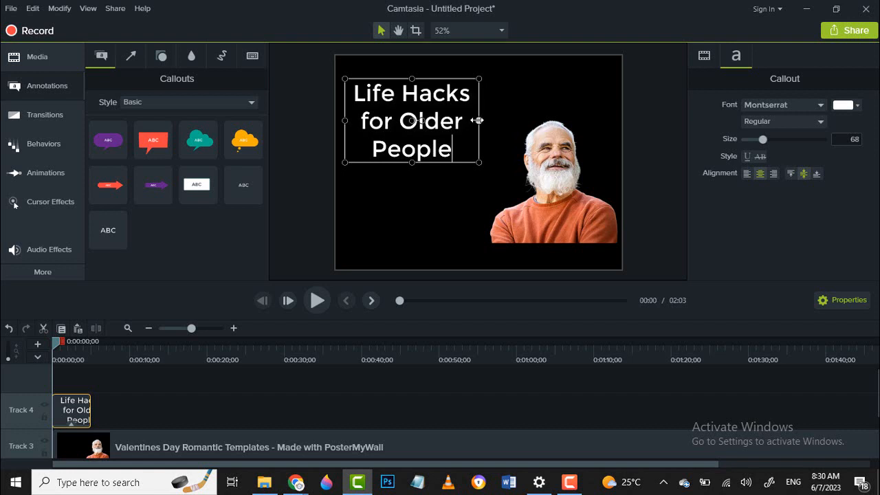
# - Widen the heading callout toward the man so the text fits on two lines, and colour the text yellow
pyautogui.moveTo(477, 121); pyautogui.dragTo(523, 119)
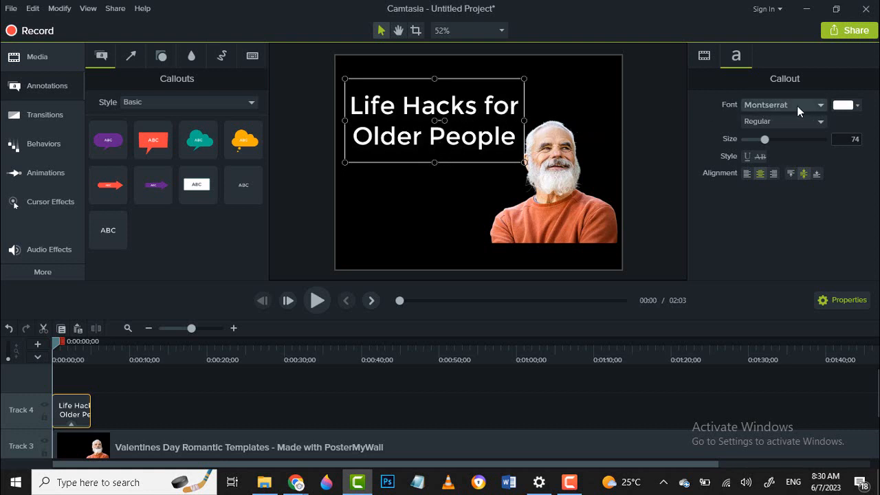
pyautogui.click(844, 106)
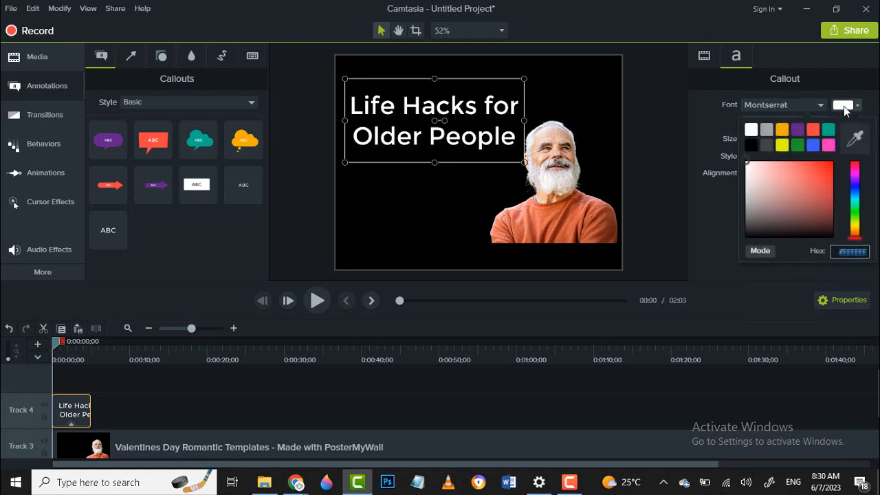
pyautogui.click(783, 145)
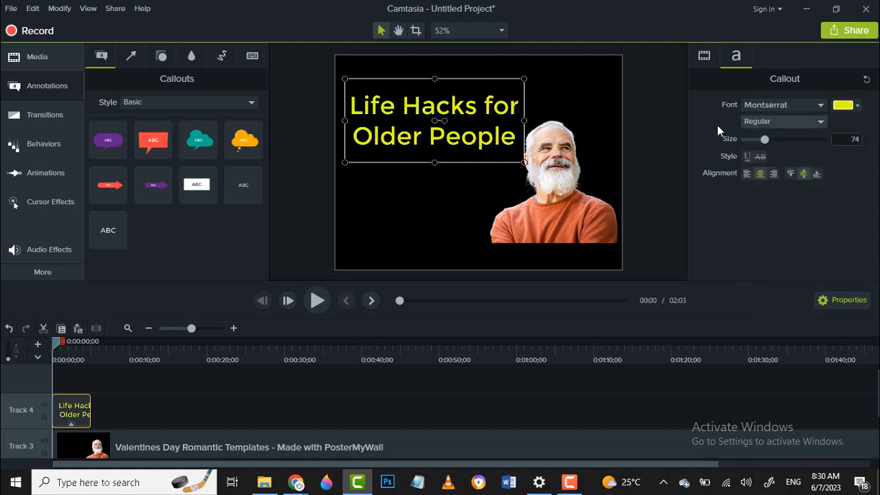
pyautogui.click(660, 122)
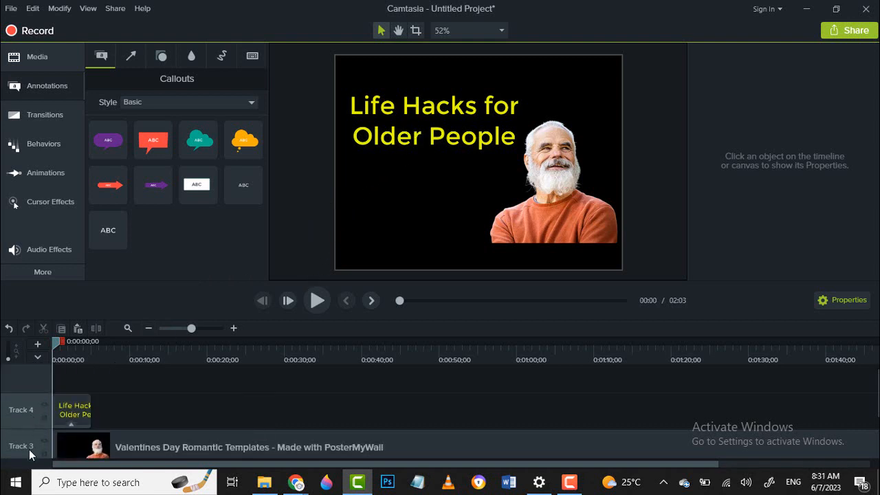
pyautogui.click(41, 417)
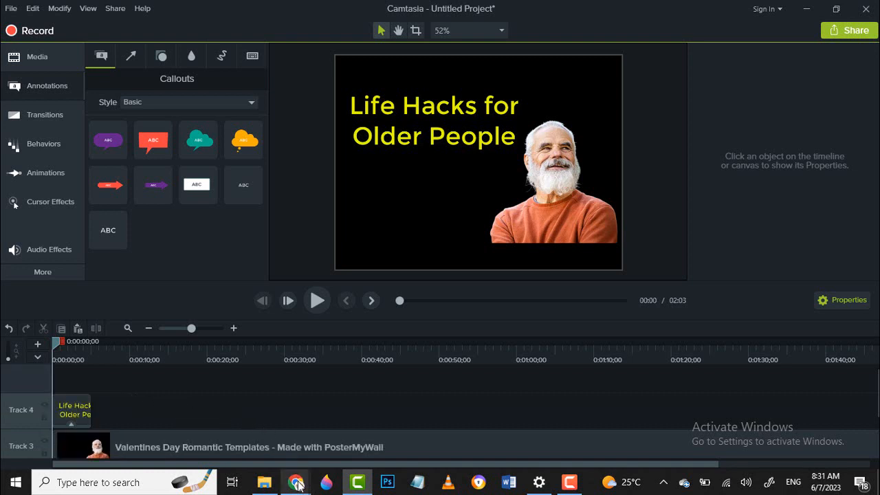
# - Switch to Chrome and copy the article's complete first tip, about painting a dot on your keys
pyautogui.moveTo(297, 485)
pyautogui.click(238, 447)
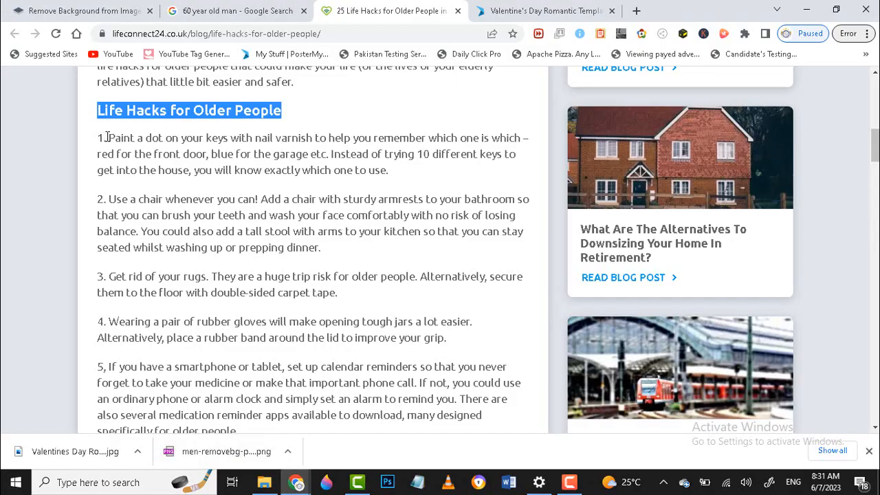
pyautogui.moveTo(99, 138); pyautogui.dragTo(419, 172)
pyautogui.hotkey('ctrl', 'c')
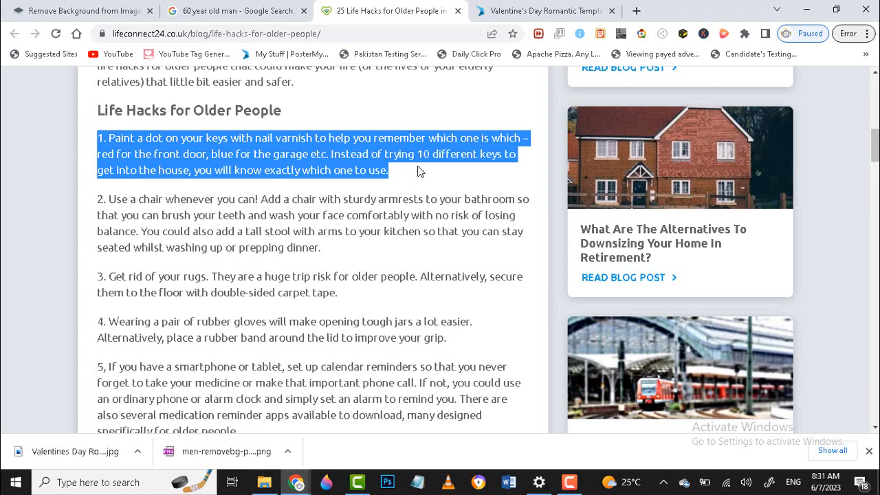
# - Switch to Camtasia and add a plain text callout at 0:05 on Track 4 containing the copied first tip
pyautogui.click(358, 481)
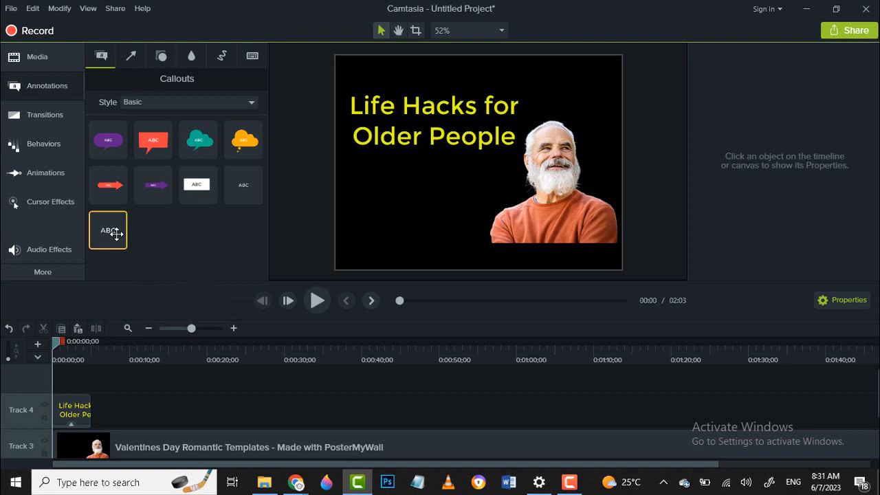
pyautogui.moveTo(115, 234)
pyautogui.mouseDown()
pyautogui.moveTo(140, 273)
pyautogui.moveTo(153, 348)
pyautogui.moveTo(109, 238)
pyautogui.mouseUp()
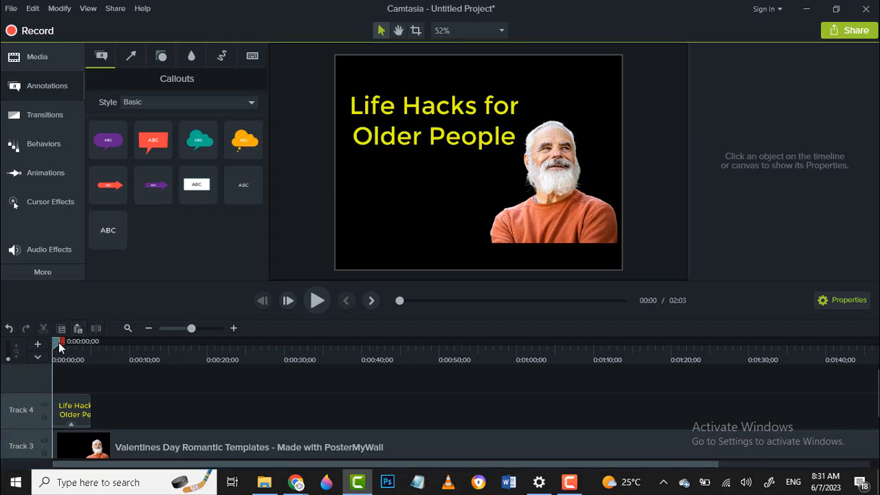
pyautogui.moveTo(72, 349); pyautogui.dragTo(93, 354)
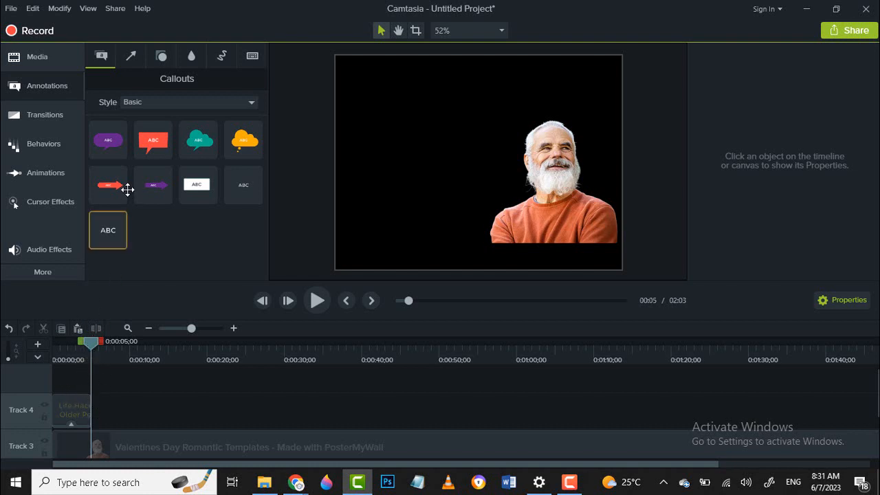
pyautogui.moveTo(110, 236); pyautogui.dragTo(421, 141)
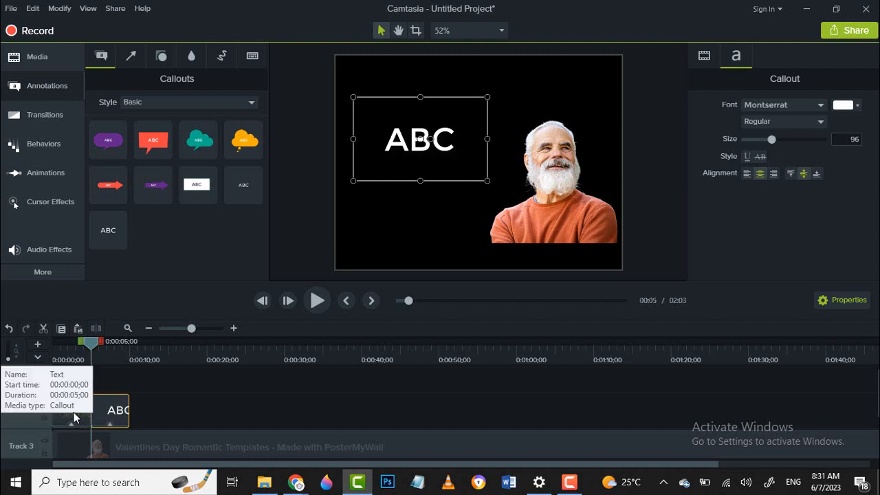
pyautogui.moveTo(75, 418); pyautogui.dragTo(110, 410)
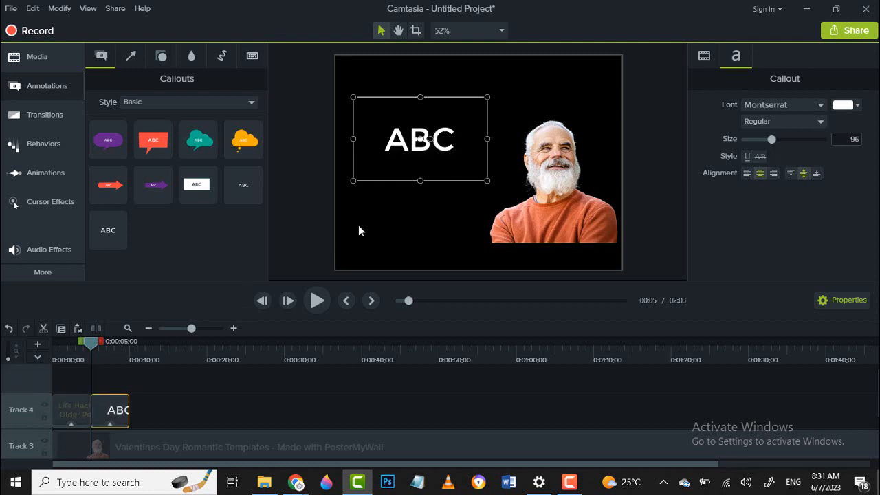
pyautogui.doubleClick(396, 147)
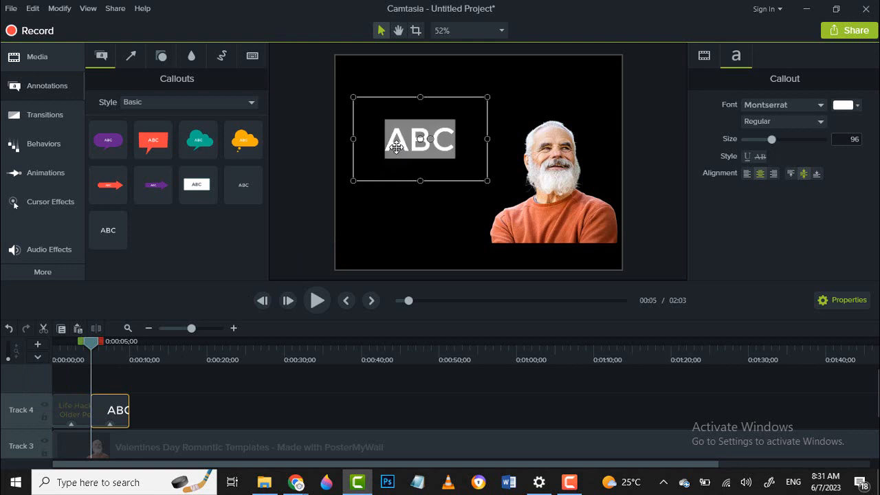
pyautogui.hotkey('ctrl', 'v')
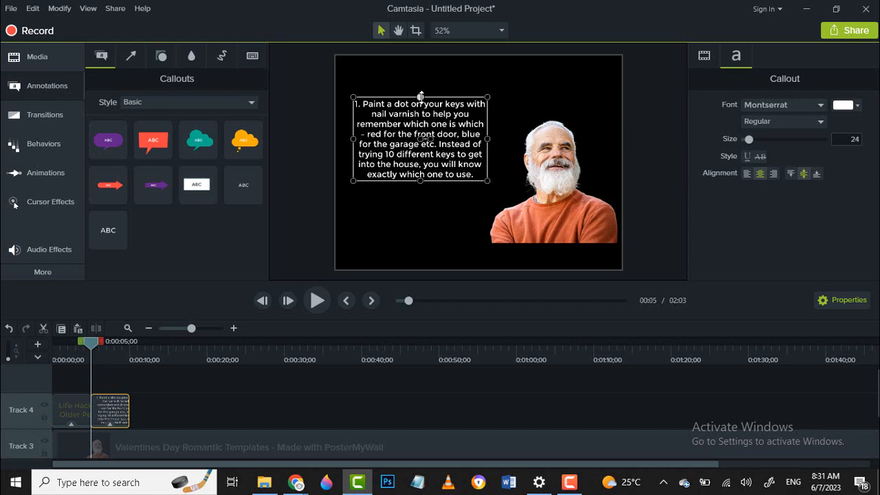
# - Enlarge the first tip's callout to fill the area beside the man, from the canvas's upper-left corner to the image's lower edge
pyautogui.moveTo(421, 96); pyautogui.dragTo(412, 61)
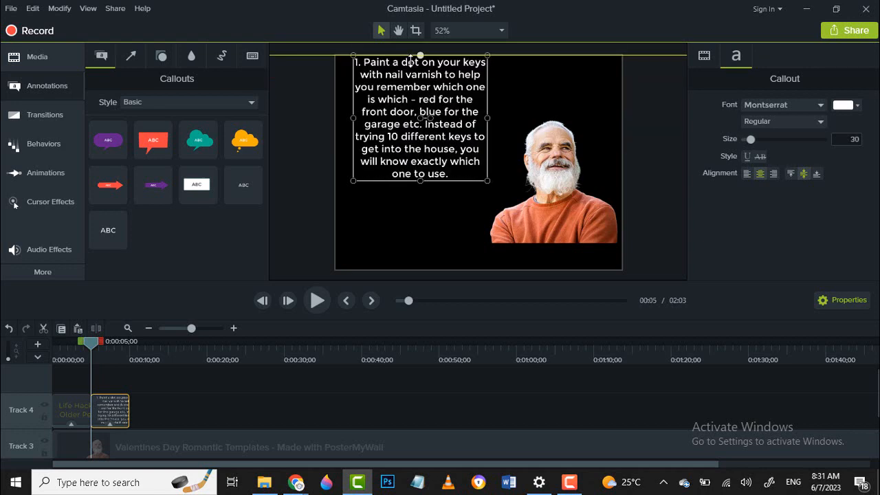
pyautogui.moveTo(353, 118); pyautogui.dragTo(335, 119)
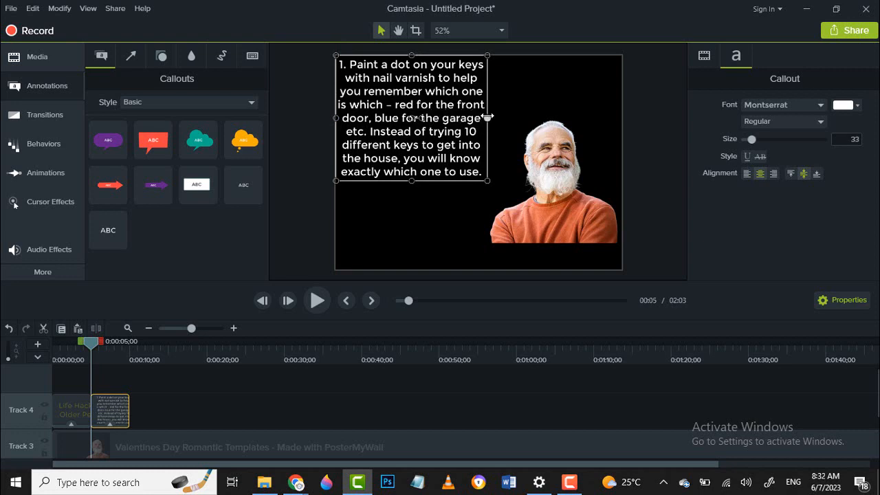
pyautogui.moveTo(488, 117); pyautogui.dragTo(524, 118)
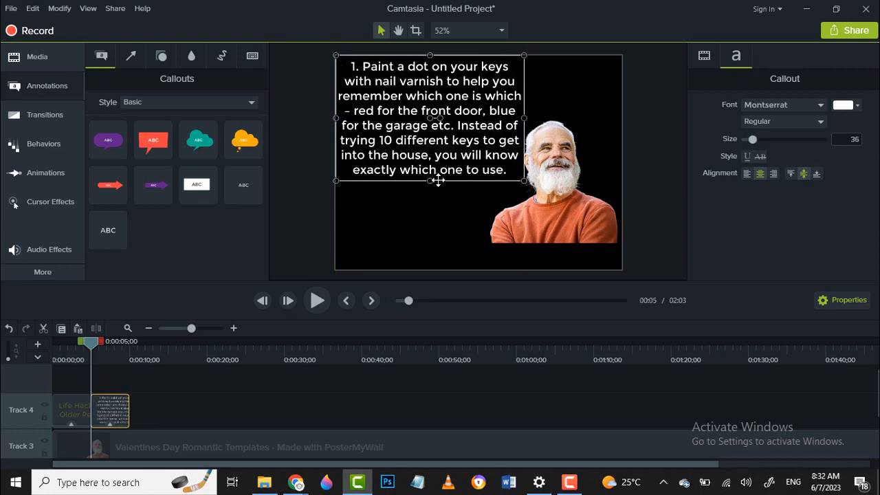
pyautogui.moveTo(428, 181); pyautogui.dragTo(423, 243)
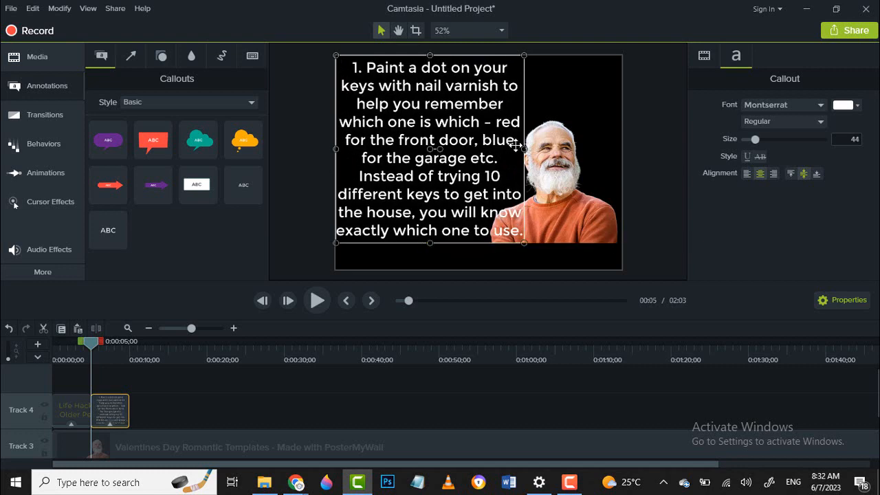
pyautogui.moveTo(524, 148); pyautogui.dragTo(509, 149)
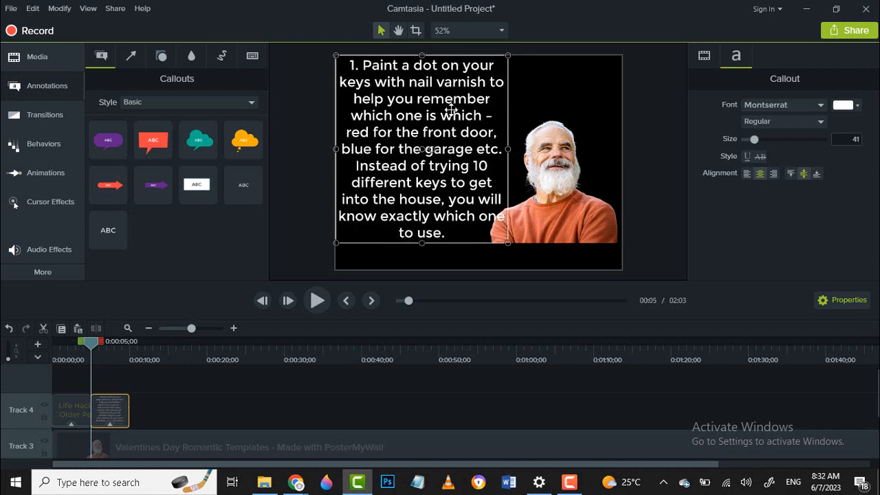
pyautogui.click(773, 174)
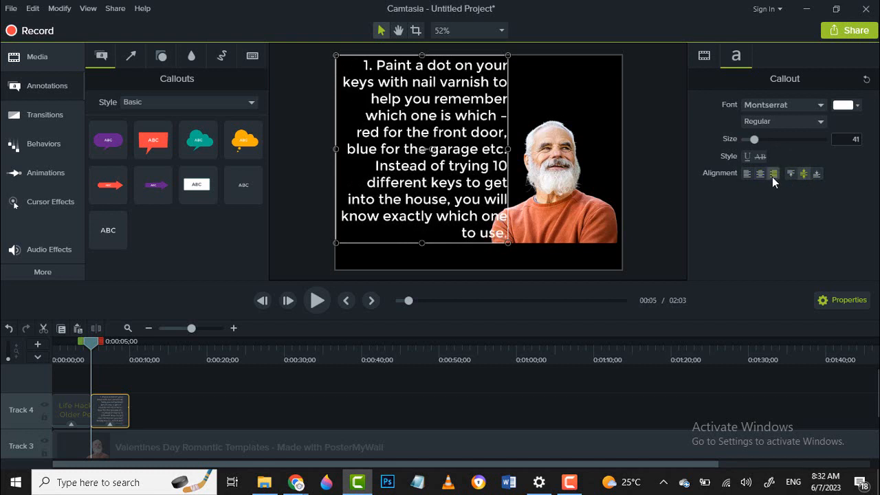
pyautogui.click(746, 174)
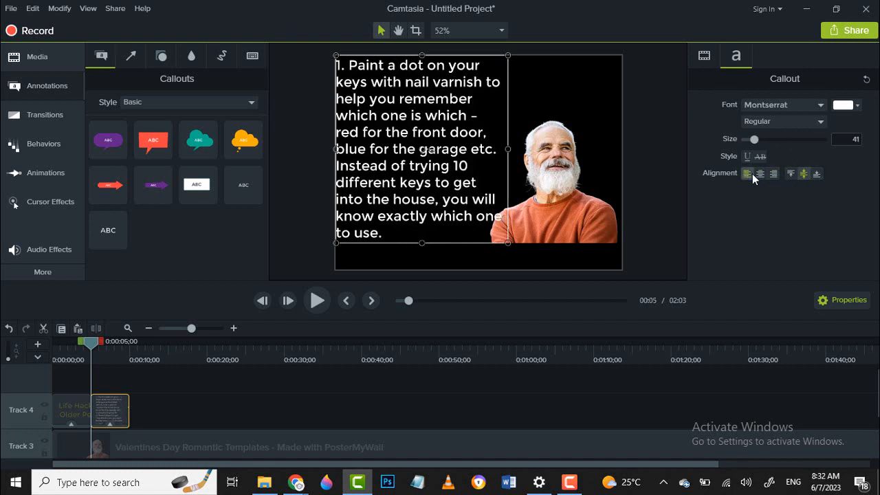
pyautogui.click(763, 176)
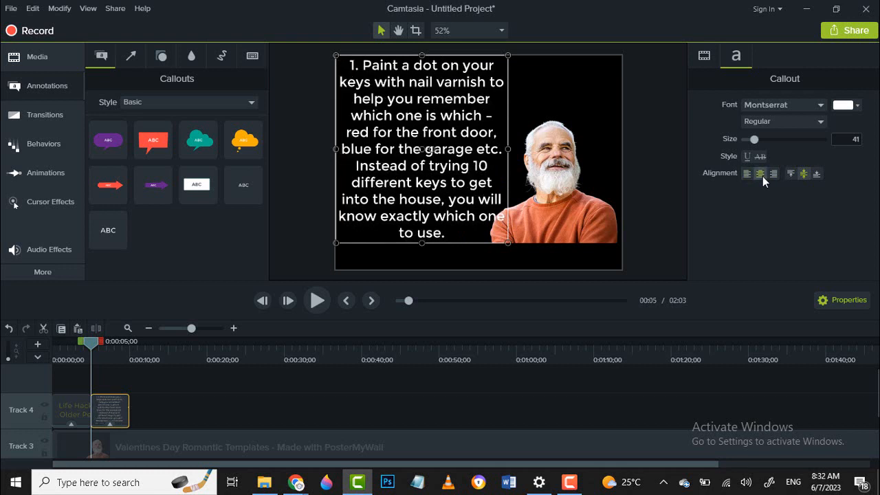
# - Colour the first tip's text yellow and move the playhead to about 0:10, at the end of its callout
pyautogui.click(845, 105)
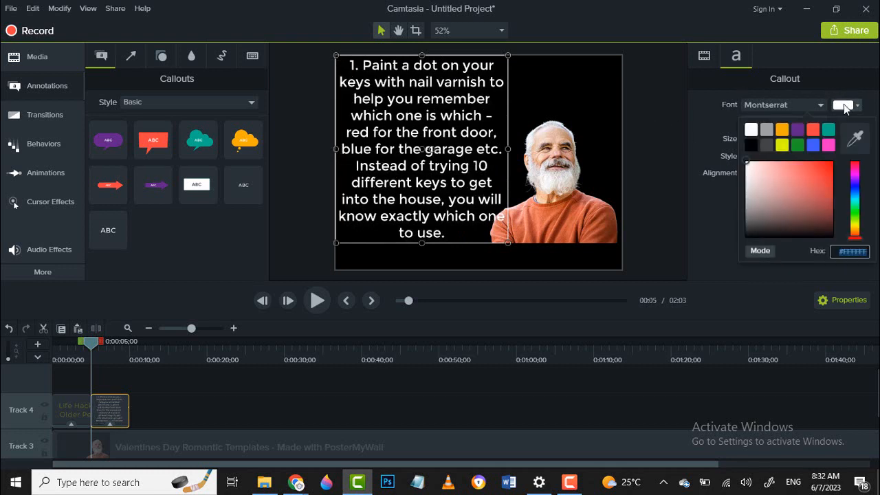
pyautogui.click(785, 146)
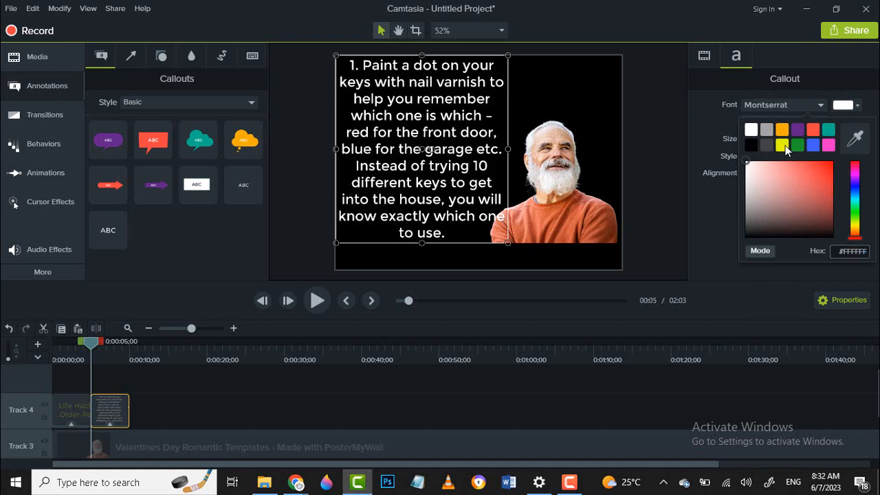
pyautogui.click(645, 90)
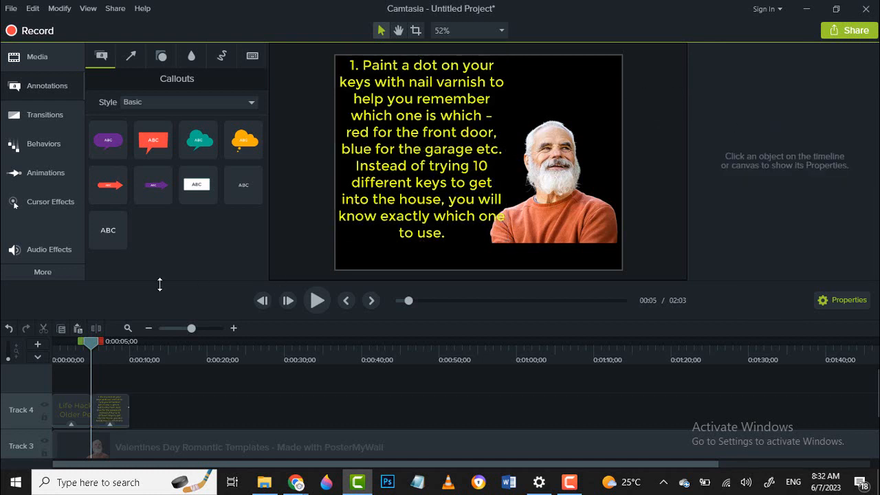
pyautogui.moveTo(92, 340); pyautogui.dragTo(132, 348)
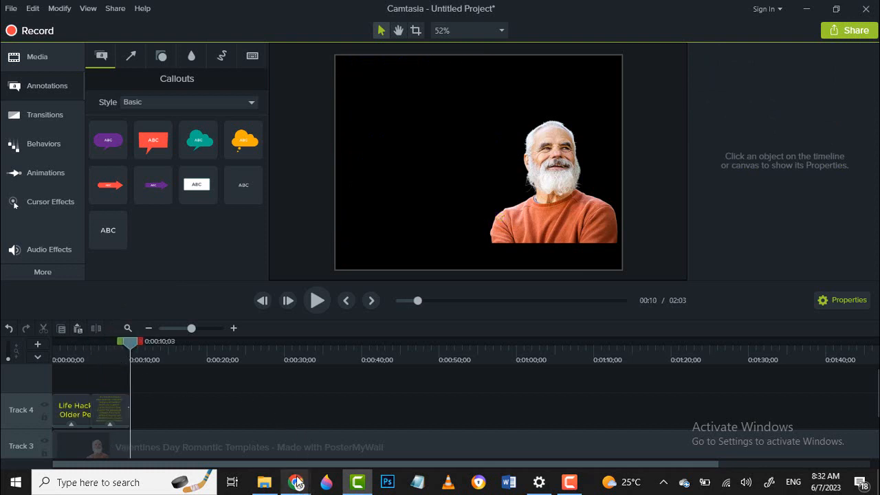
# - Switch to Chrome and copy the article's complete second tip, about using a chair whenever you can
pyautogui.moveTo(296, 482)
pyautogui.click(255, 461)
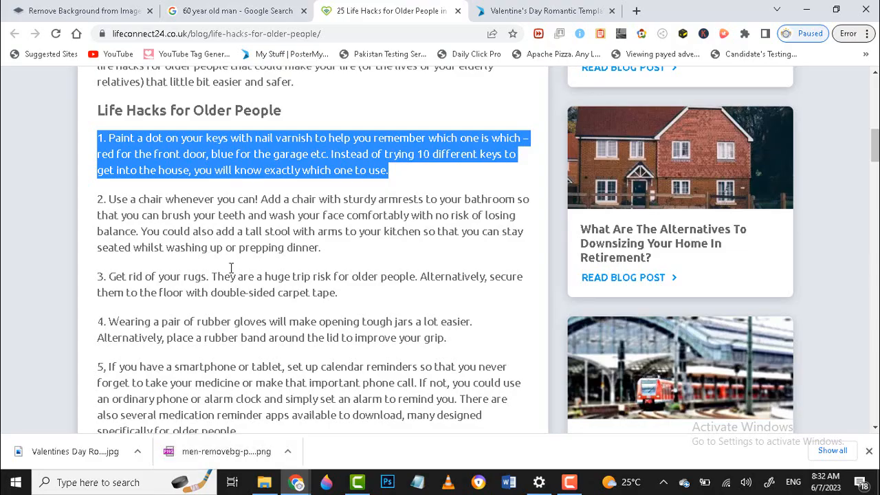
pyautogui.moveTo(100, 199); pyautogui.dragTo(347, 253)
pyautogui.hotkey('ctrl', 'c')
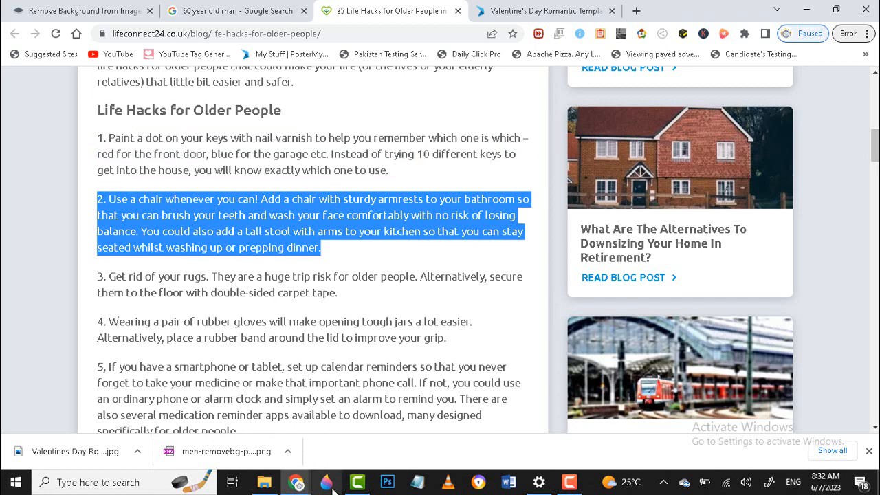
# - Switch to Camtasia and add a plain text callout at 0:10 on Track 4 containing the copied second tip
pyautogui.click(357, 482)
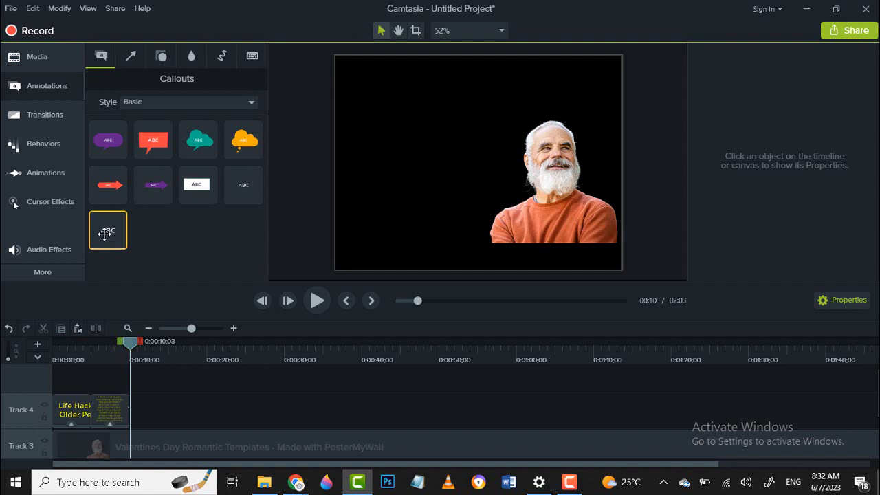
pyautogui.moveTo(105, 234); pyautogui.dragTo(421, 156)
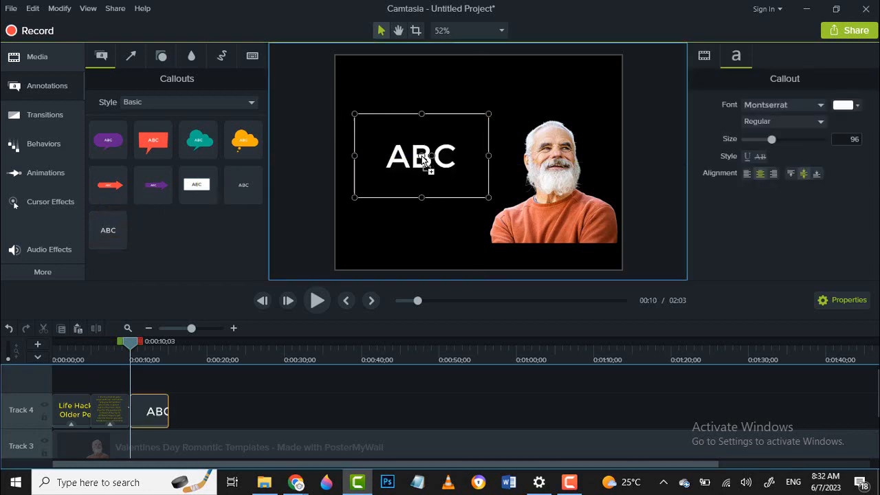
pyautogui.doubleClick(409, 155)
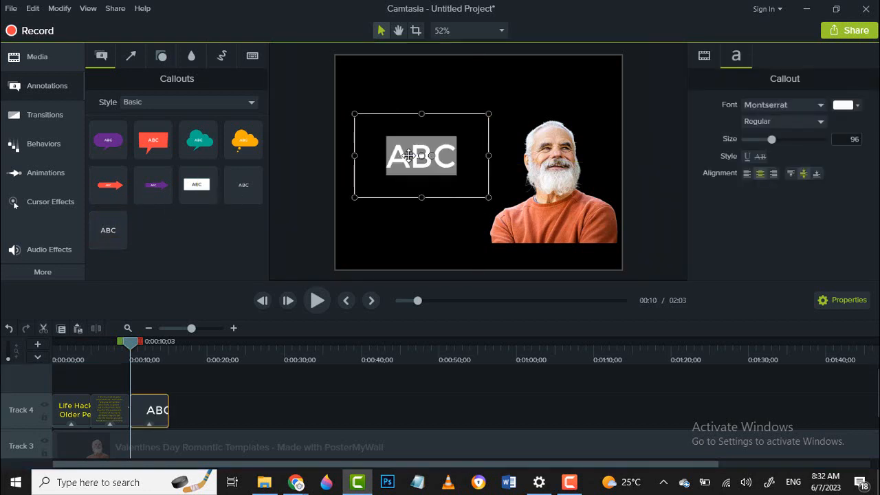
pyautogui.hotkey('ctrl', 'v')
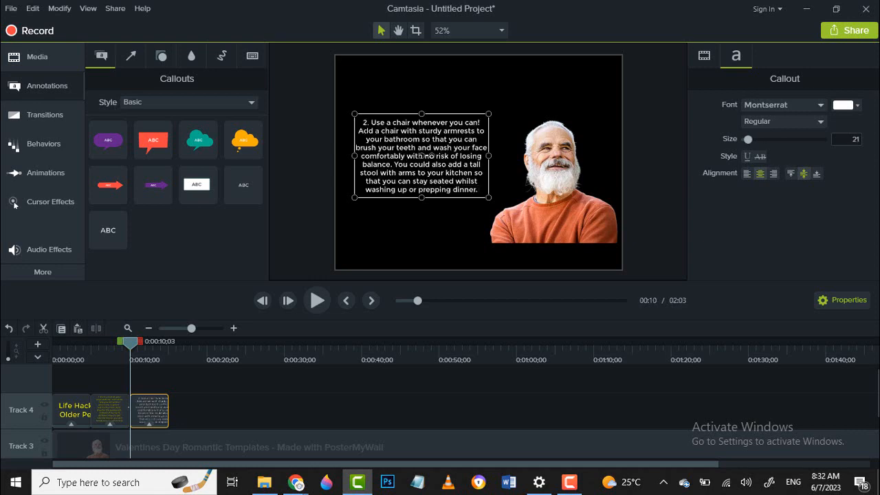
# - Enlarge the second tip's callout to fill the full canvas height from the upper-left corner, with its right edge just short of the man
pyautogui.moveTo(354, 114); pyautogui.dragTo(336, 55)
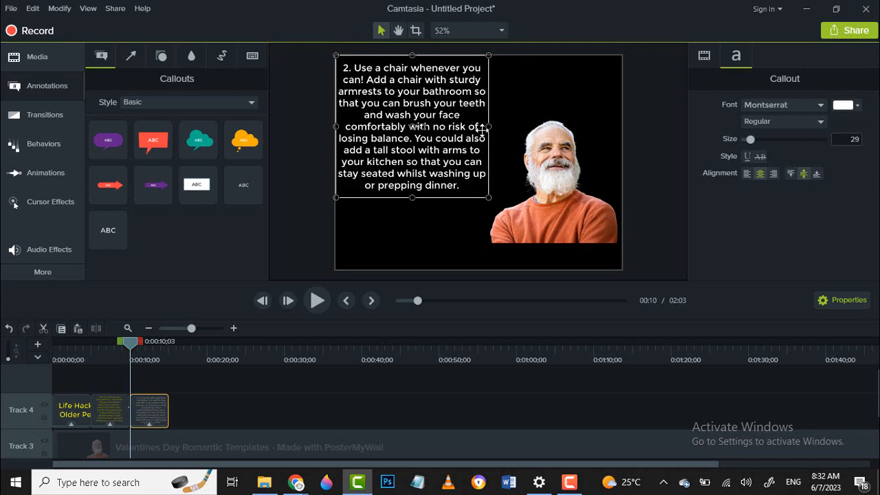
pyautogui.moveTo(489, 127); pyautogui.dragTo(522, 126)
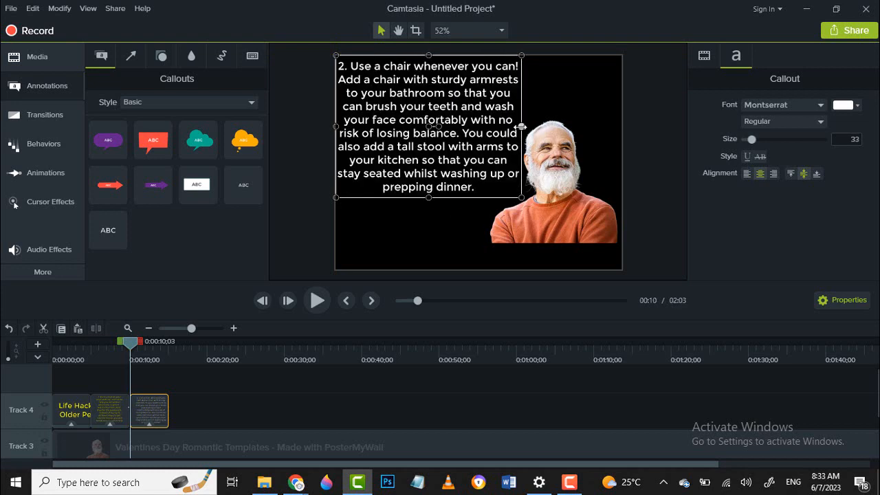
pyautogui.moveTo(429, 198); pyautogui.dragTo(428, 270)
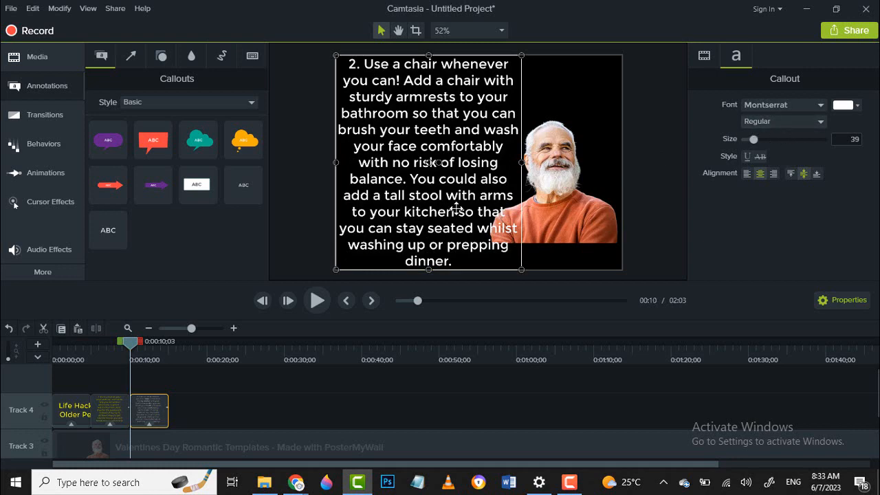
pyautogui.moveTo(524, 163); pyautogui.dragTo(492, 163)
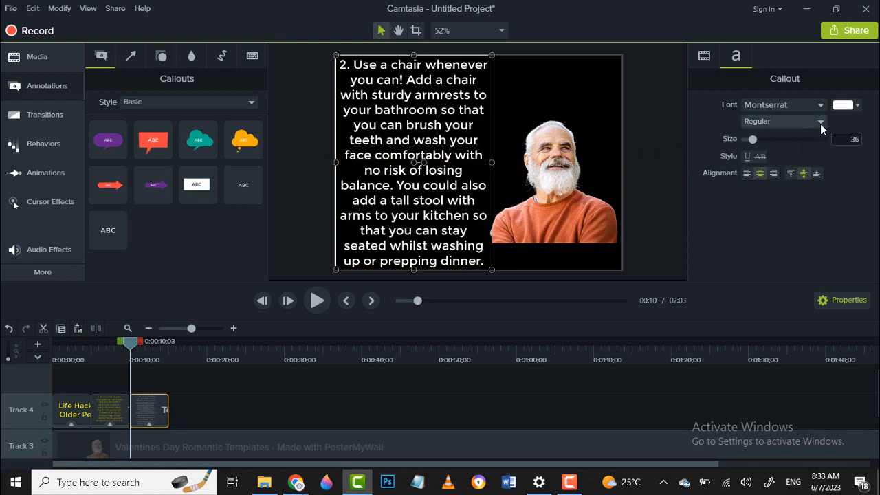
# - Colour the second tip's text yellow and move the playhead to about 0:15, at the end of its callout
pyautogui.click(846, 105)
pyautogui.click(782, 145)
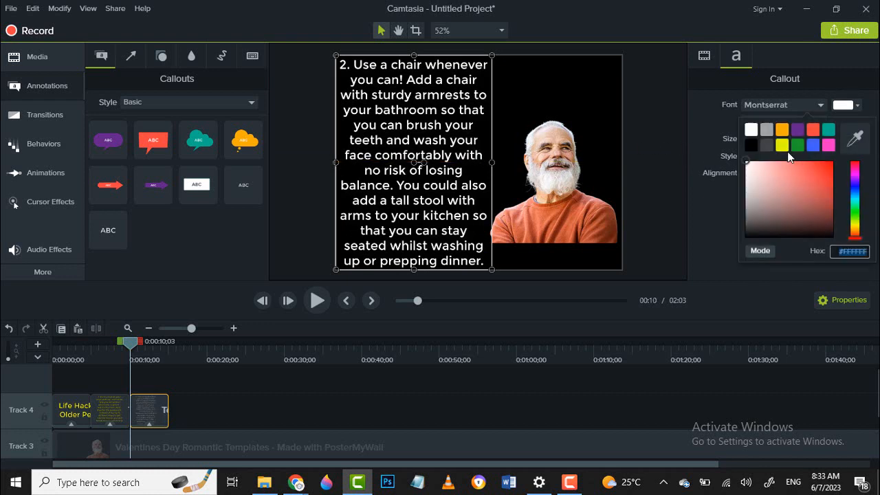
pyautogui.click(659, 162)
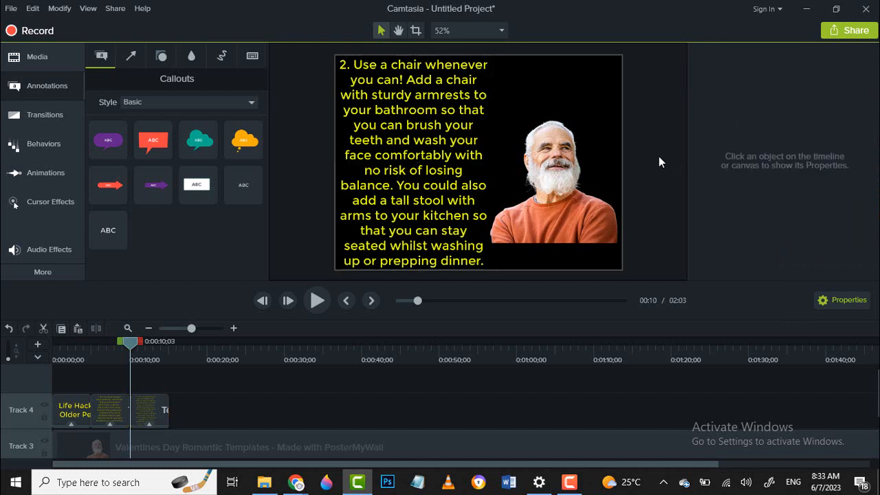
pyautogui.moveTo(130, 339); pyautogui.dragTo(170, 351)
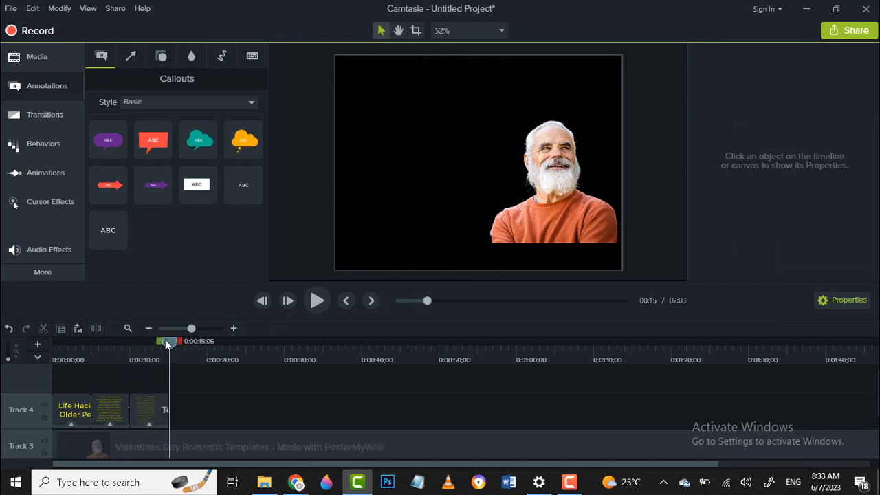
# - Switch to Chrome and copy the article's complete third tip, about getting rid of your rugs
pyautogui.moveTo(295, 482)
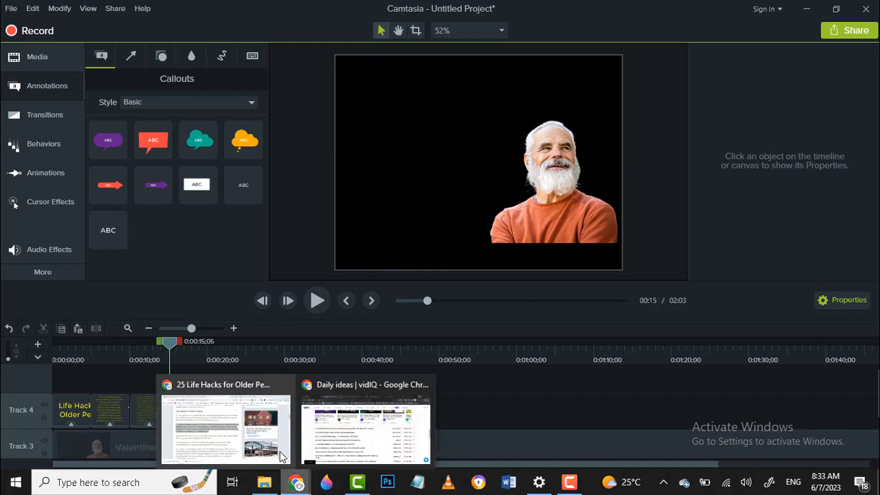
pyautogui.click(253, 433)
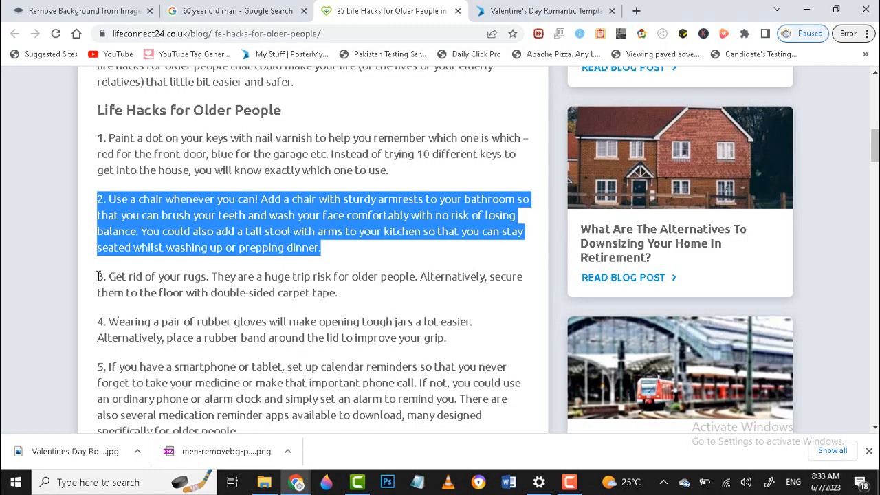
pyautogui.moveTo(100, 276); pyautogui.dragTo(126, 277)
pyautogui.moveTo(181, 291); pyautogui.dragTo(363, 298)
pyautogui.hotkey('ctrl', 'c')
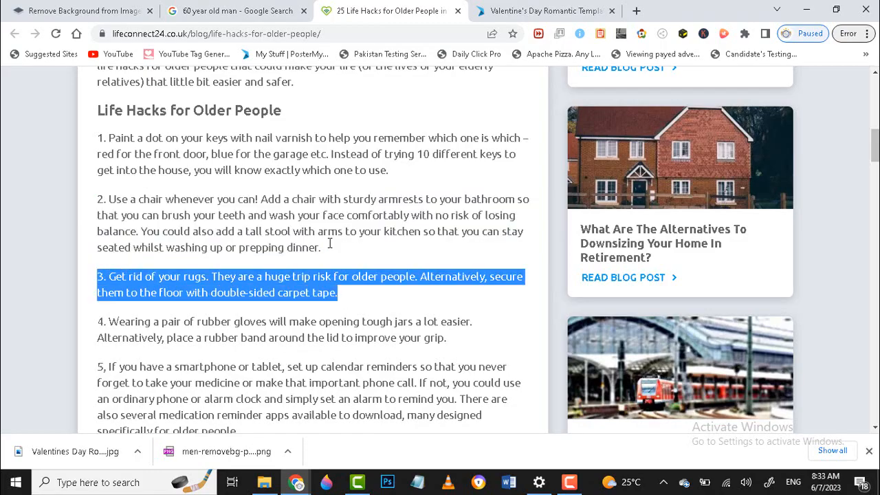
# - Switch to Camtasia and add a plain text callout at 0:15 on Track 4 containing the copied third tip
pyautogui.click(357, 482)
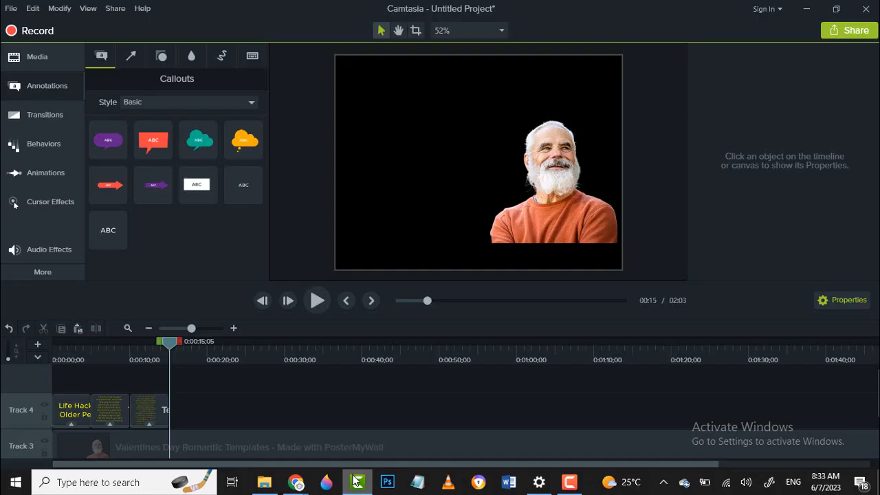
pyautogui.moveTo(104, 230); pyautogui.dragTo(447, 133)
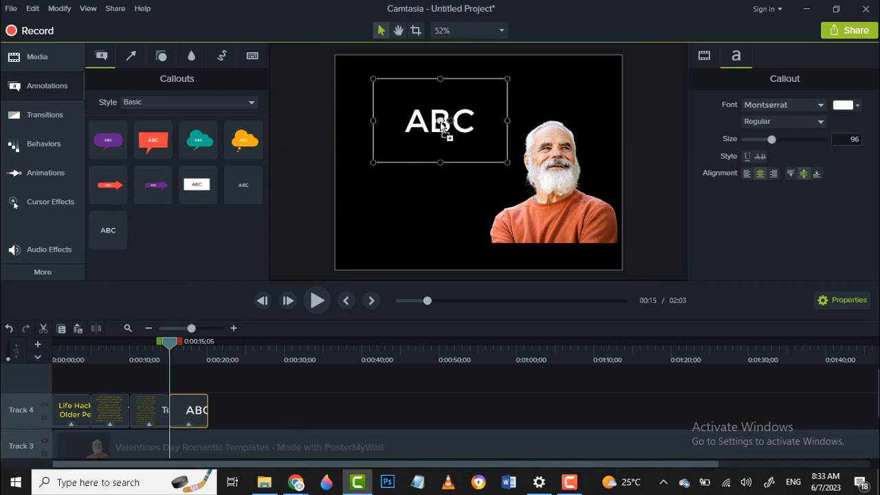
pyautogui.doubleClick(440, 122)
pyautogui.hotkey('ctrl', 'v')
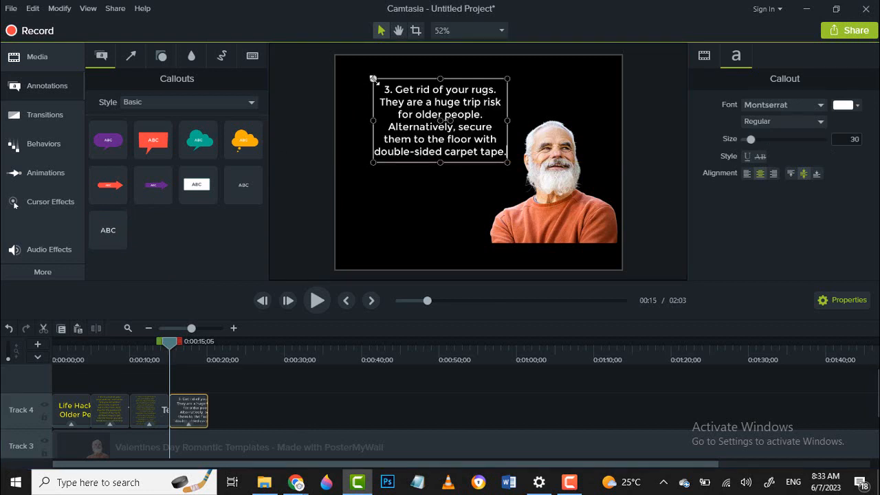
# - Enlarge the third tip's callout from the canvas's upper-left corner to about three quarters of its height, and return the playhead to 0:00
pyautogui.moveTo(373, 79); pyautogui.dragTo(339, 58)
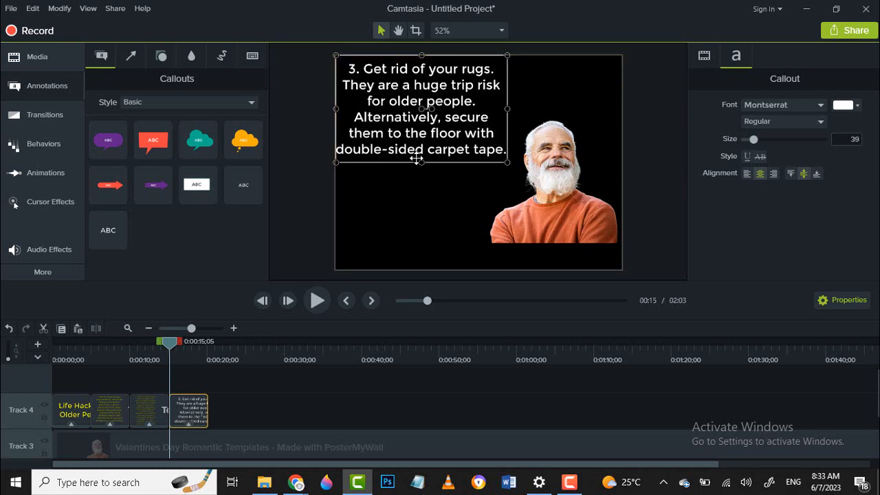
pyautogui.moveTo(421, 163); pyautogui.dragTo(422, 213)
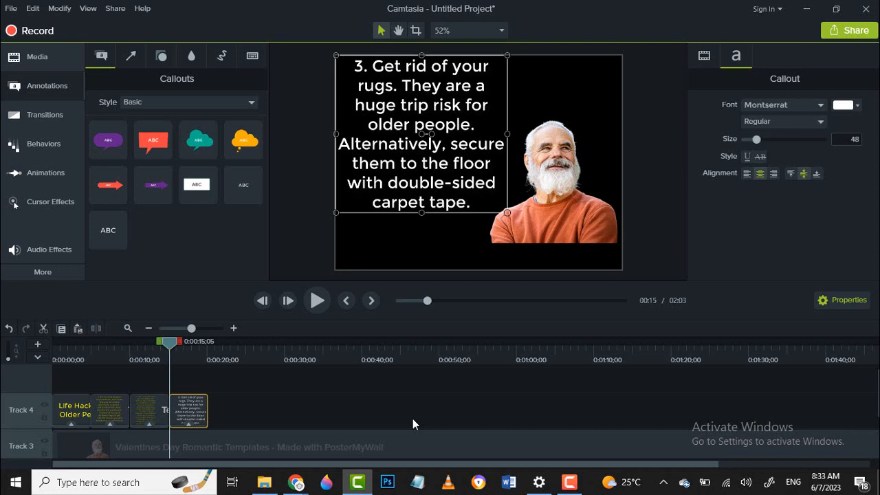
pyautogui.click(382, 386)
pyautogui.moveTo(170, 342); pyautogui.dragTo(162, 342)
pyautogui.moveTo(103, 345); pyautogui.dragTo(43, 345)
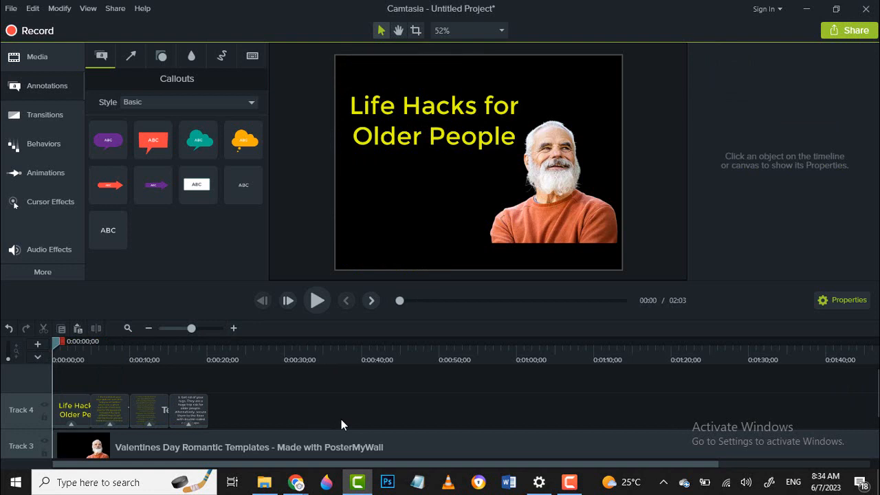
# - Set up a local file export with custom production settings, WMV format and the current 854x640 size, continuing to the production name
pyautogui.click(111, 9)
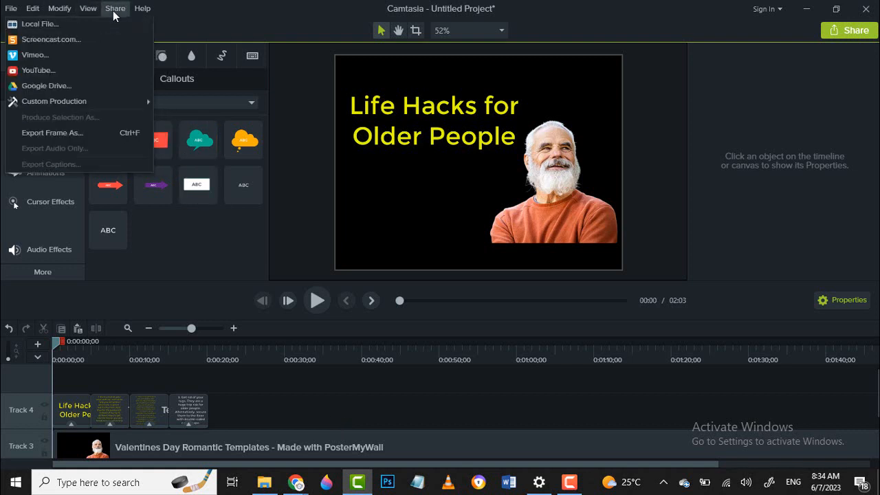
pyautogui.click(58, 27)
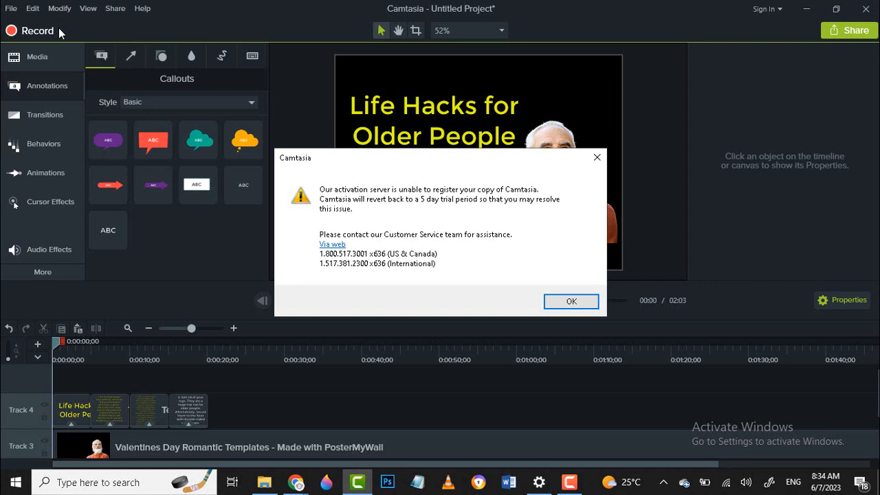
pyautogui.click(568, 301)
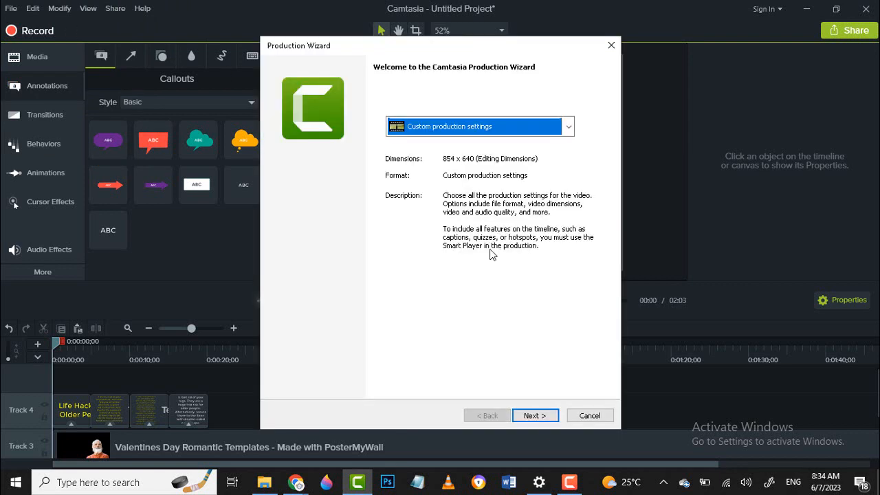
pyautogui.click(535, 417)
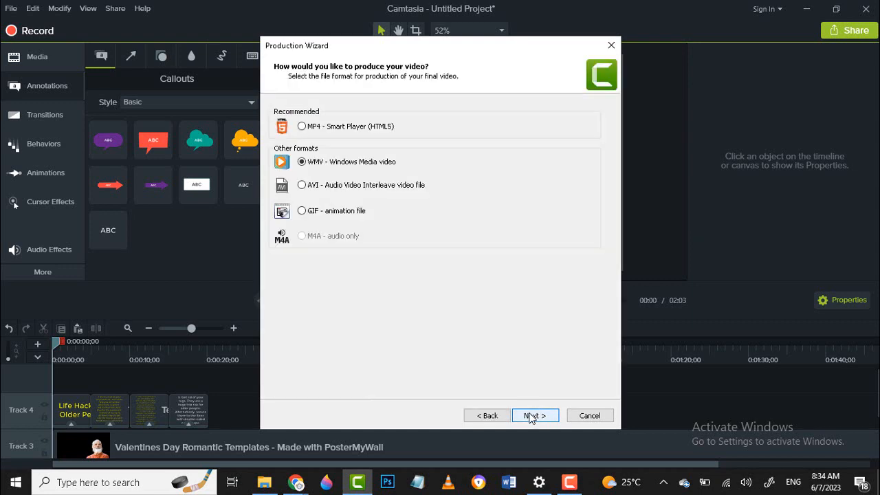
pyautogui.click(534, 416)
pyautogui.click(534, 416)
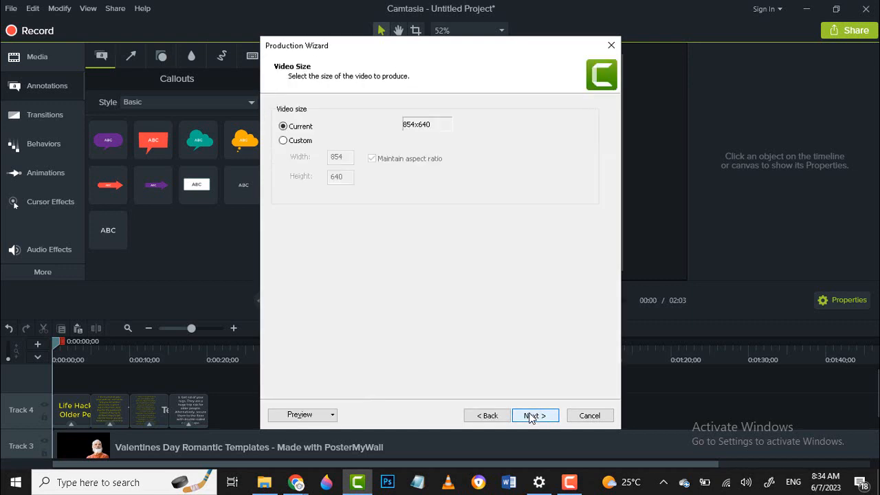
pyautogui.click(531, 416)
pyautogui.click(531, 416)
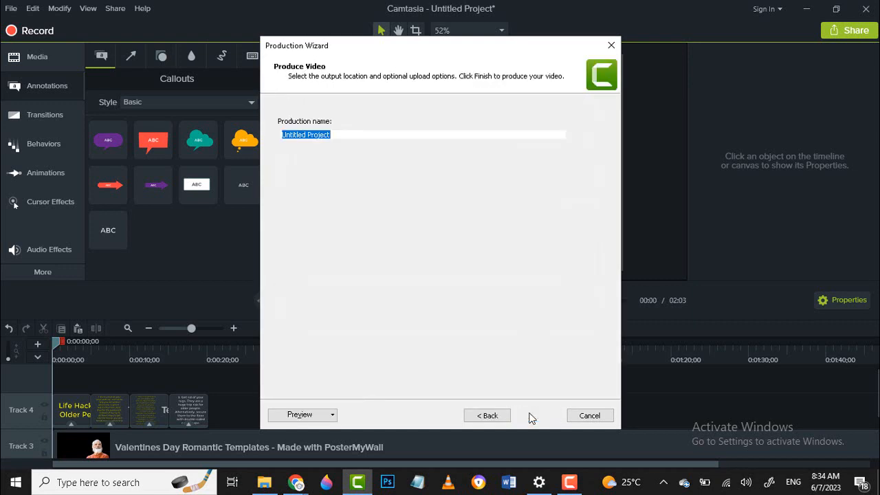